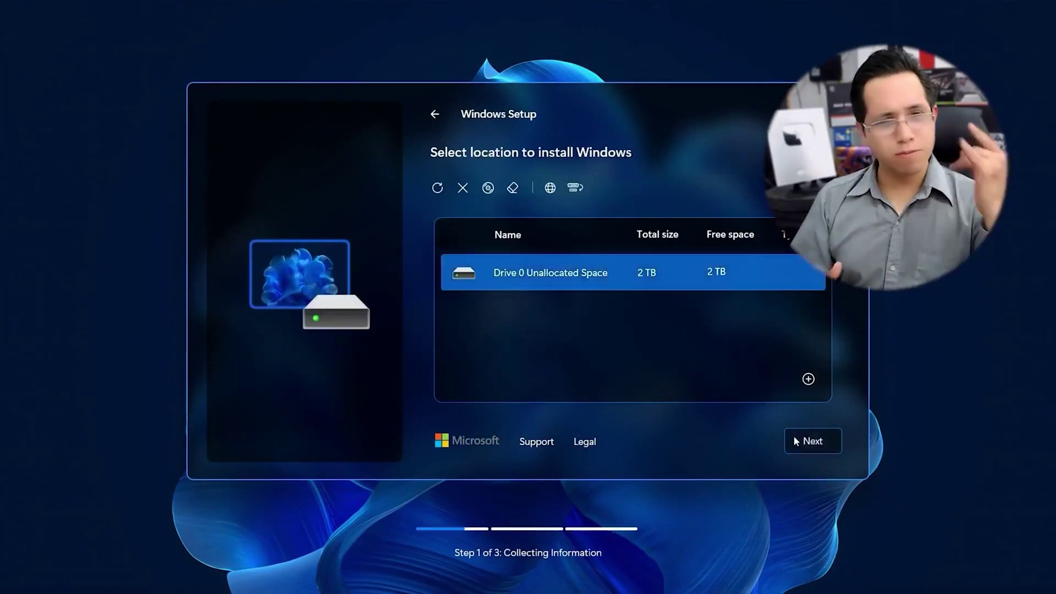
# Step: Install to the unallocated 2 TB Drive 0, keep United States as the region, and enter a device name
pyautogui.click(798, 436)
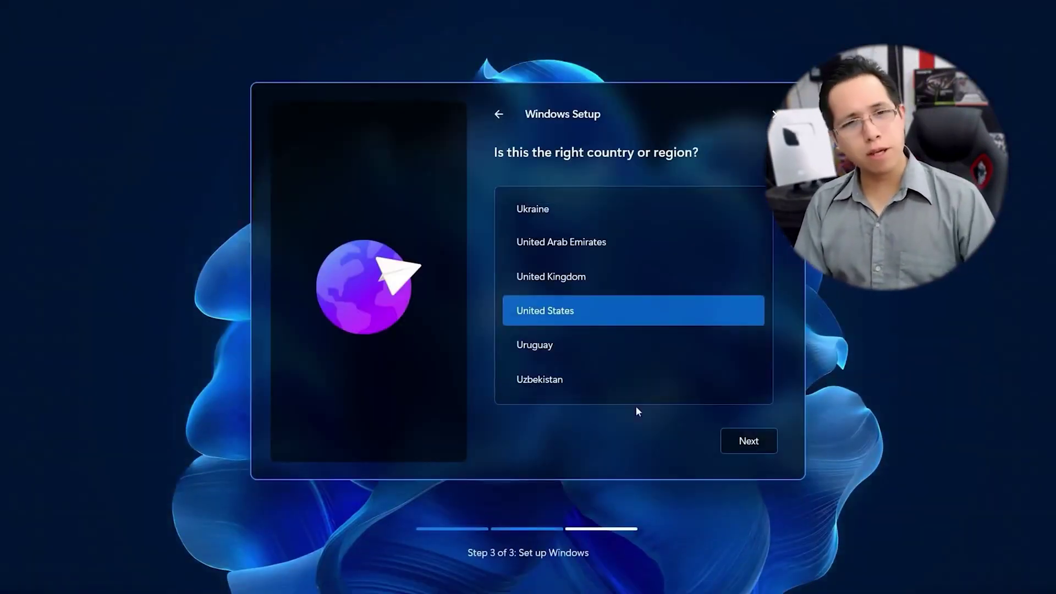
pyautogui.click(749, 440)
pyautogui.click(739, 440)
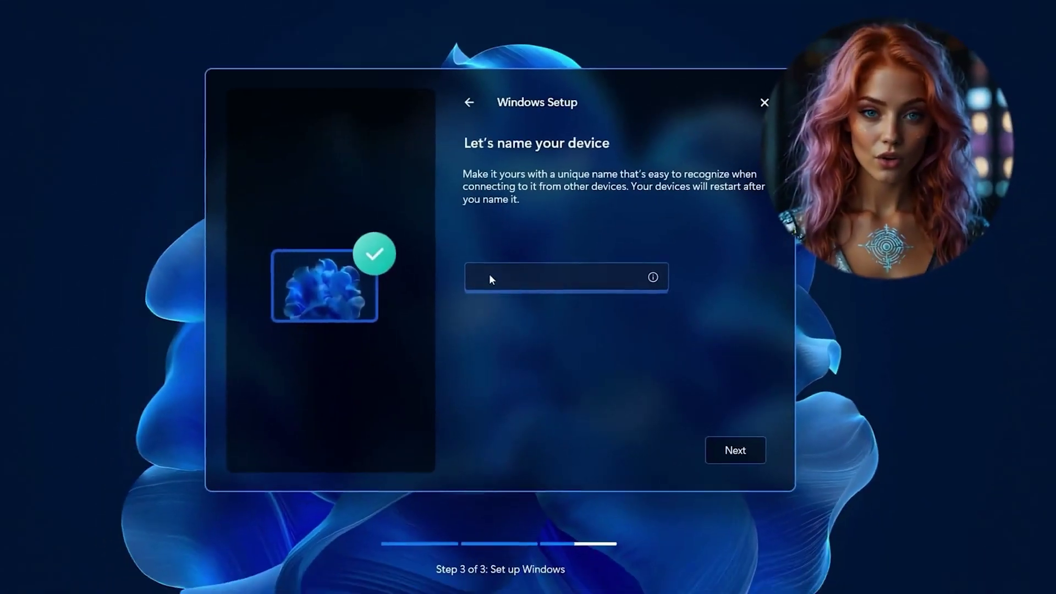
pyautogui.write('Abdi')
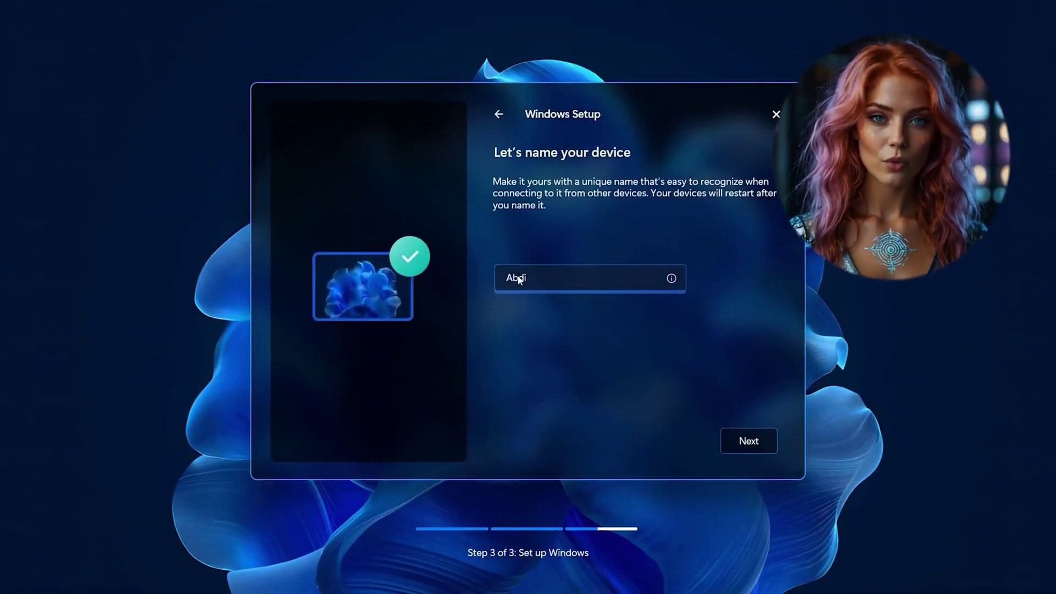
pyautogui.click(746, 441)
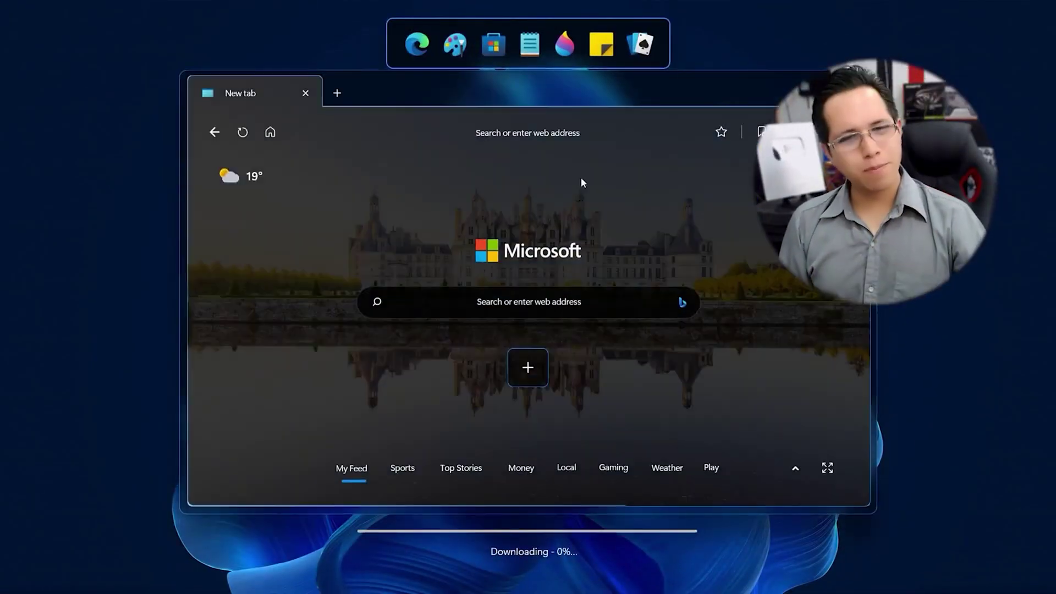
# Step: Go to Riversearch.com in a new tab and search River for 'Indonesia'
pyautogui.click(612, 297)
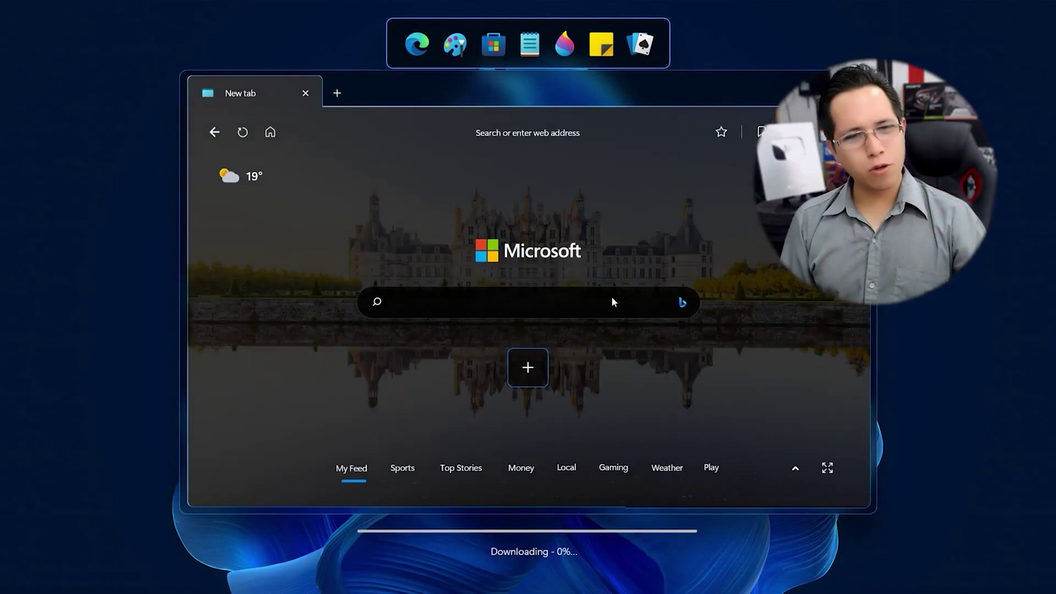
pyautogui.write('Riversearch.com')
pyautogui.press('Return')
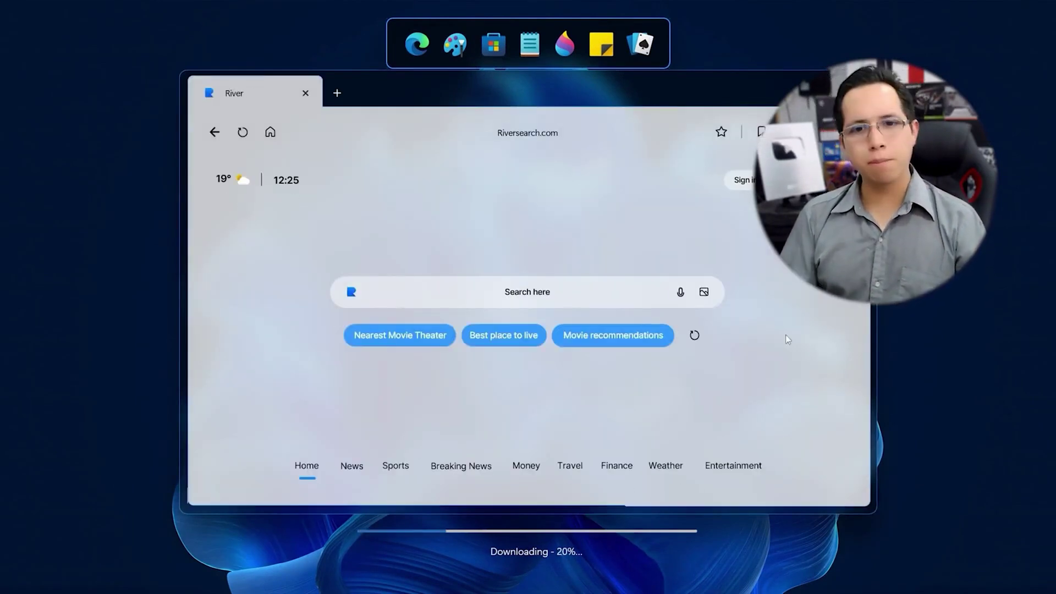
pyautogui.click(616, 291)
pyautogui.write('Indone')
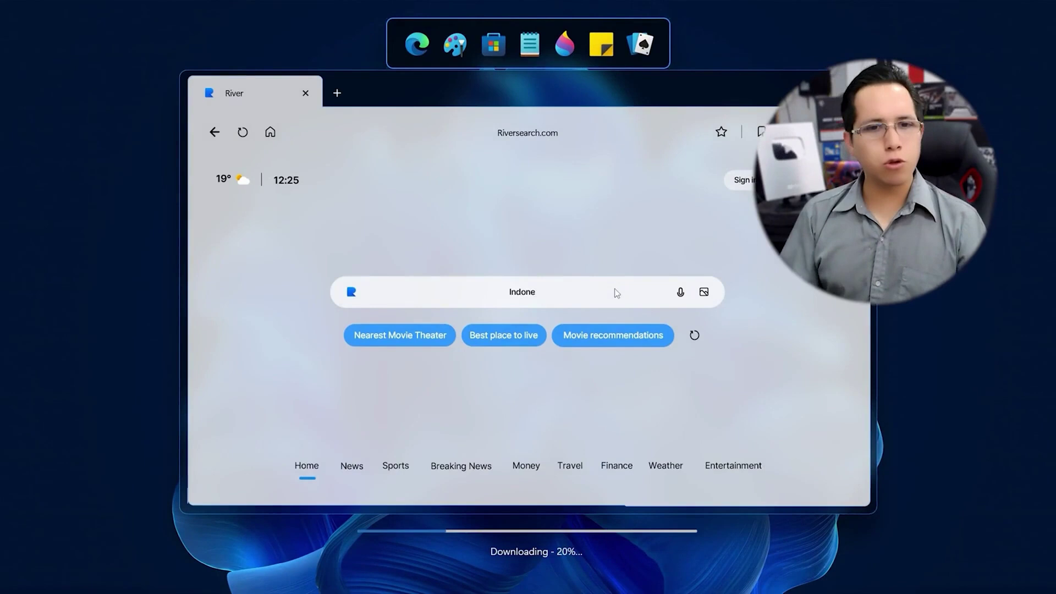
pyautogui.write('sia')
pyautogui.press('Return')
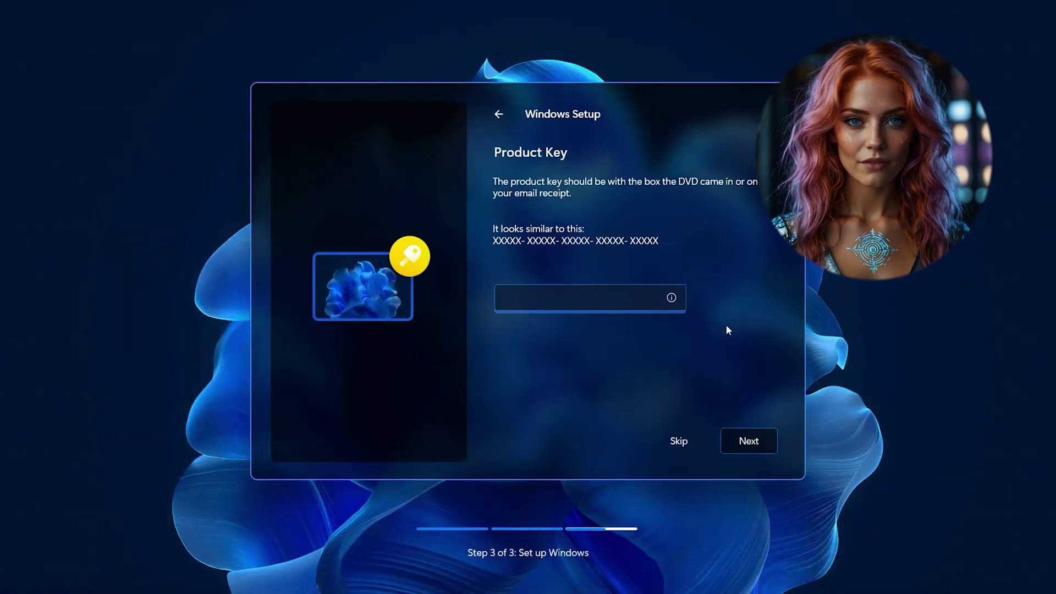
# Step: Enter the product key and set a user name through another sign-in option
pyautogui.click(656, 293)
pyautogui.write('U24Q1-ZK369-4J2DA-9IY50-SYLBC')
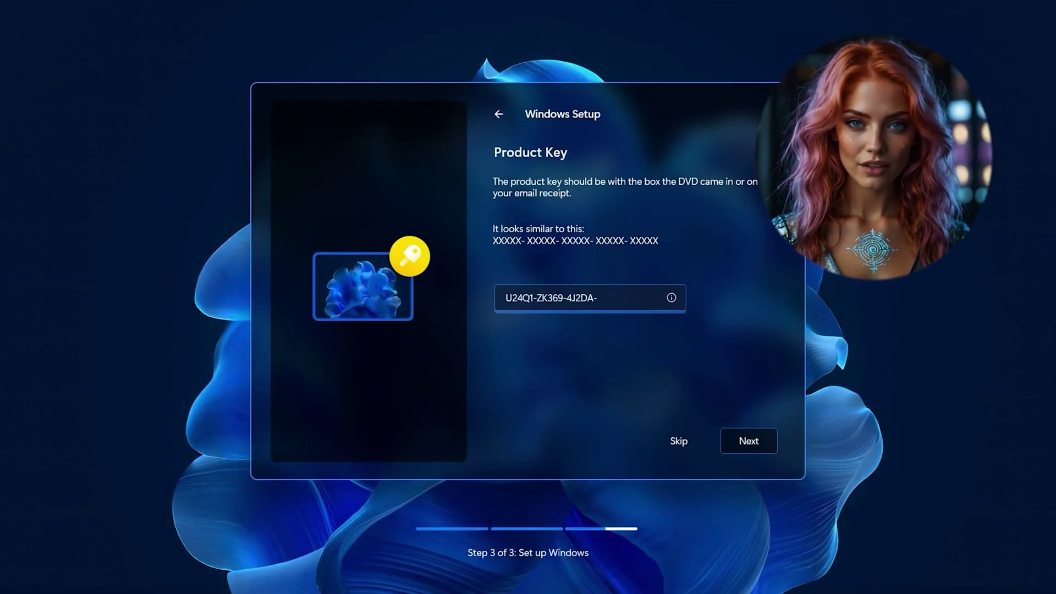
pyautogui.click(750, 441)
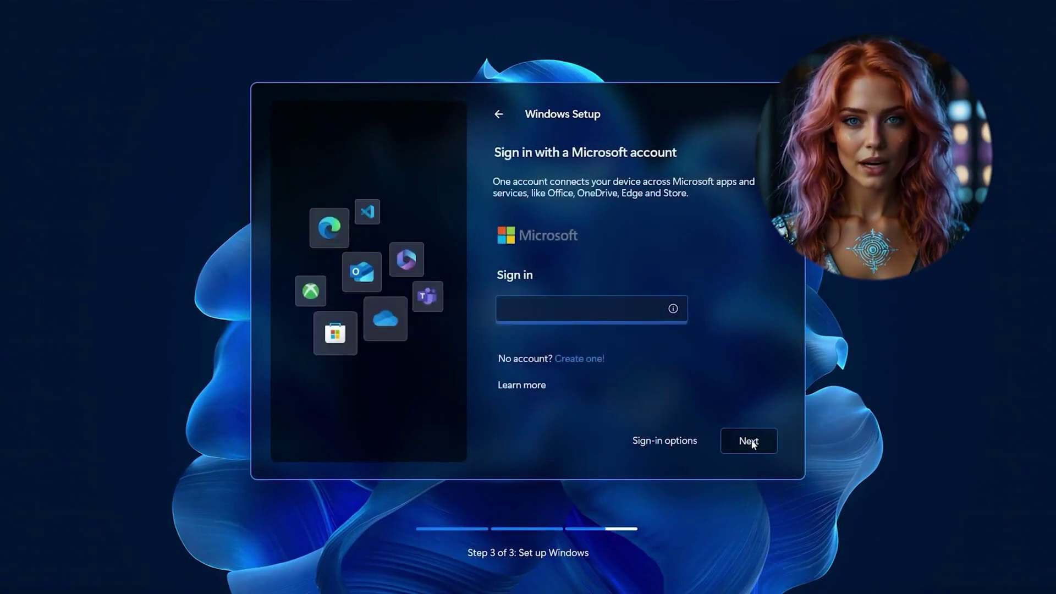
pyautogui.click(683, 439)
pyautogui.click(592, 292)
pyautogui.write('Abdi')
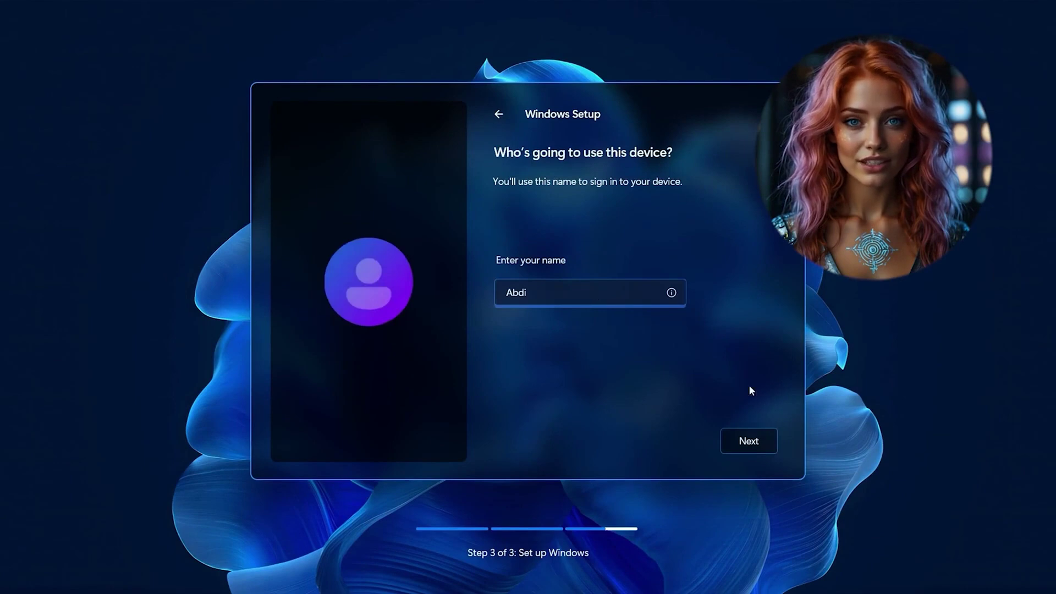
pyautogui.click(739, 440)
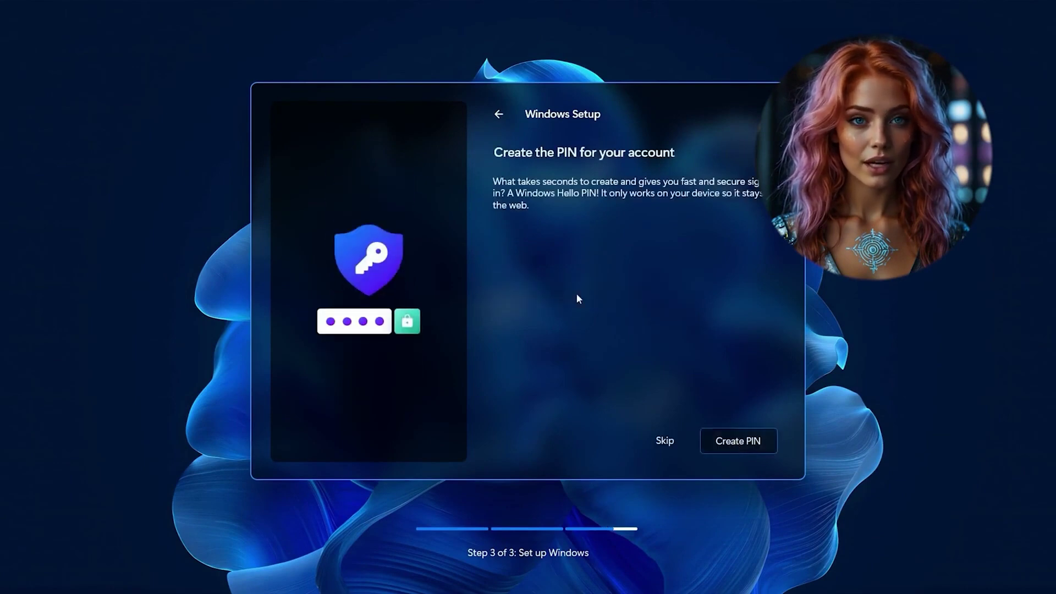
# Step: Create and confirm a sign-in PIN
pyautogui.click(725, 443)
pyautogui.write('1234')
pyautogui.click(641, 305)
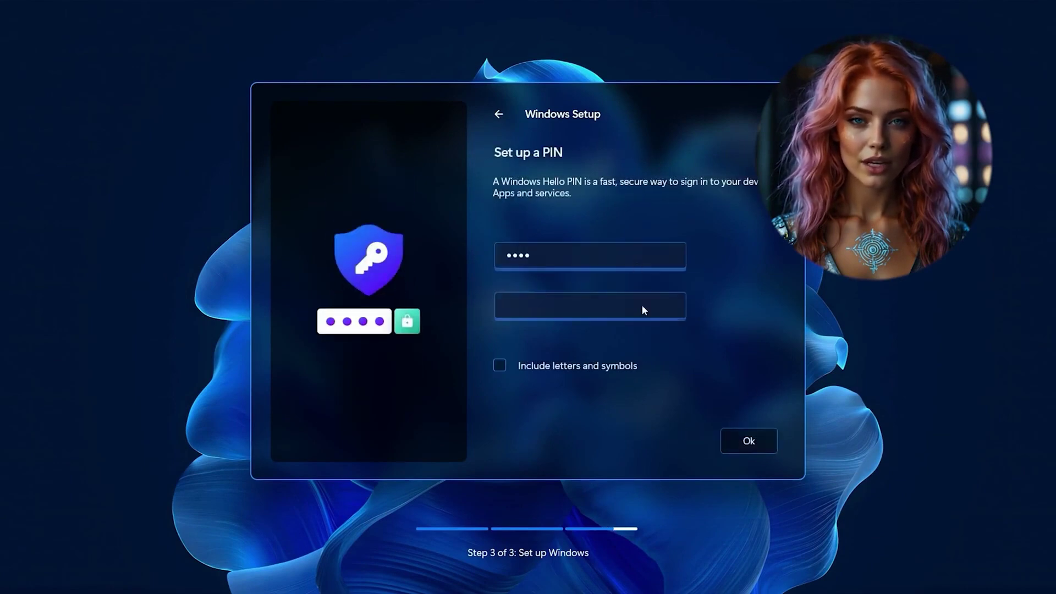
pyautogui.write('1234')
pyautogui.click(737, 442)
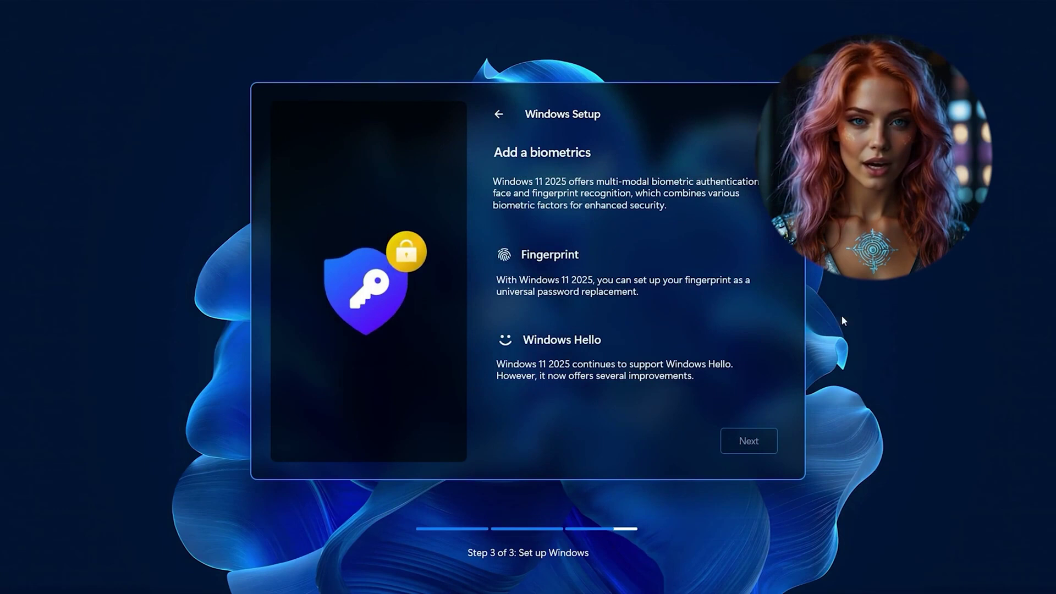
# Step: Choose fingerprint as the biometric sign-in and complete its enrollment
pyautogui.click(722, 278)
pyautogui.click(764, 438)
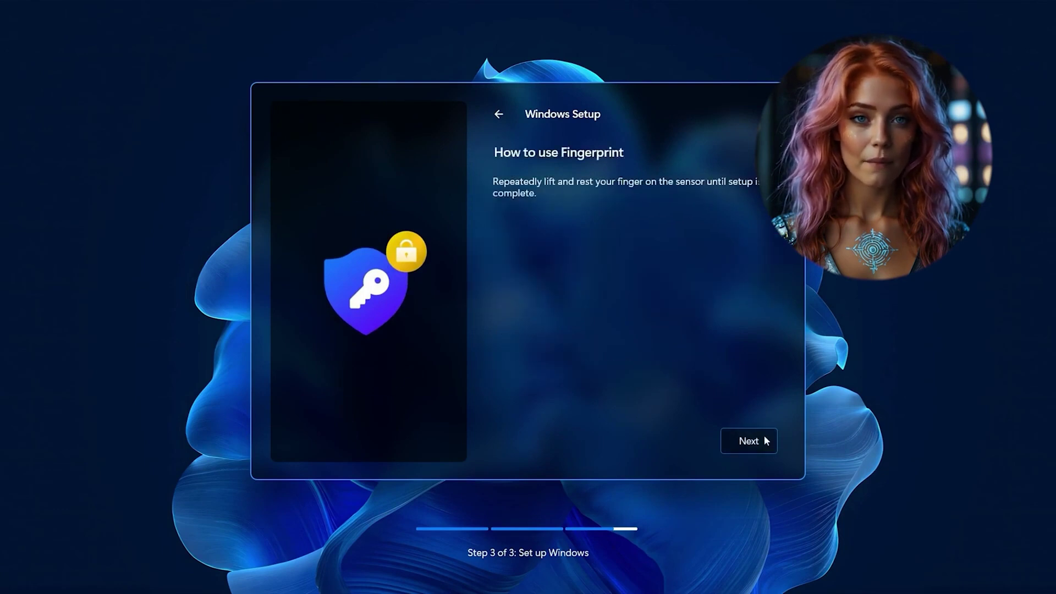
pyautogui.click(761, 439)
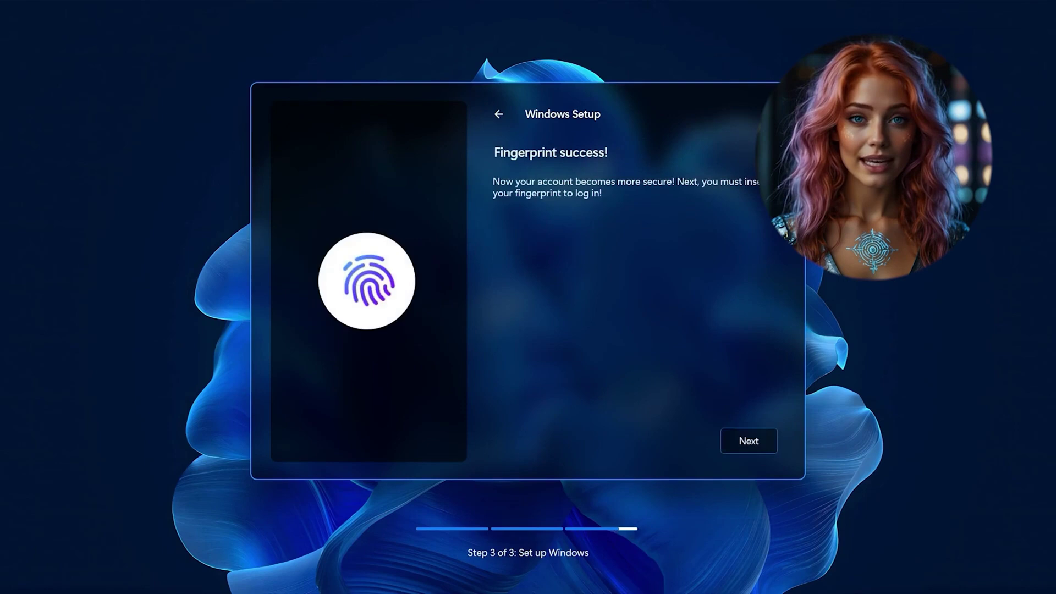
pyautogui.click(740, 443)
# Step: Choose light colour mode and the light blue ribbon wallpaper, skipping the device-usage choices
pyautogui.click(605, 277)
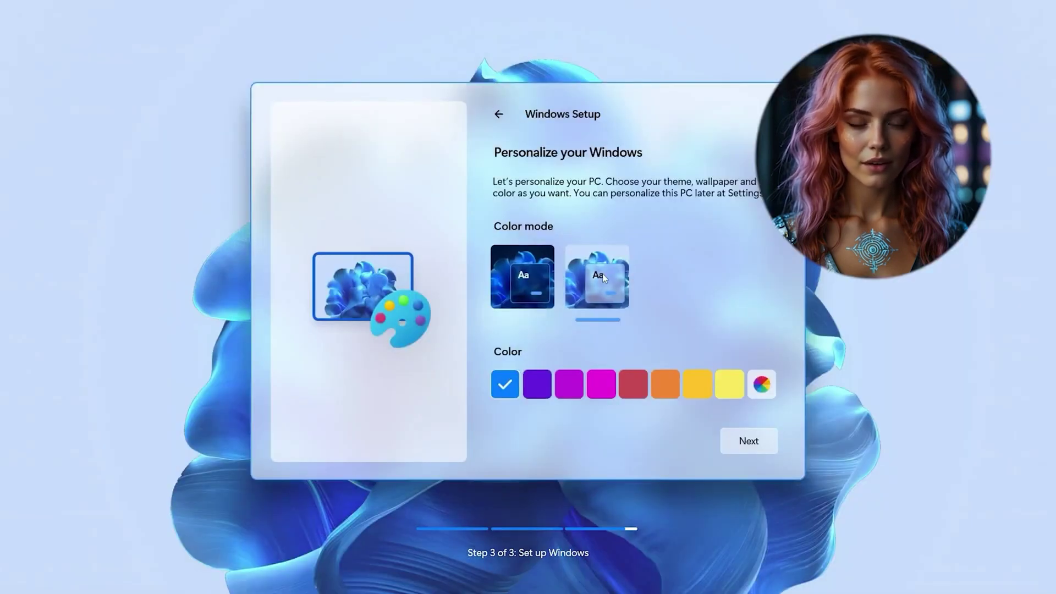
pyautogui.click(766, 436)
pyautogui.click(551, 408)
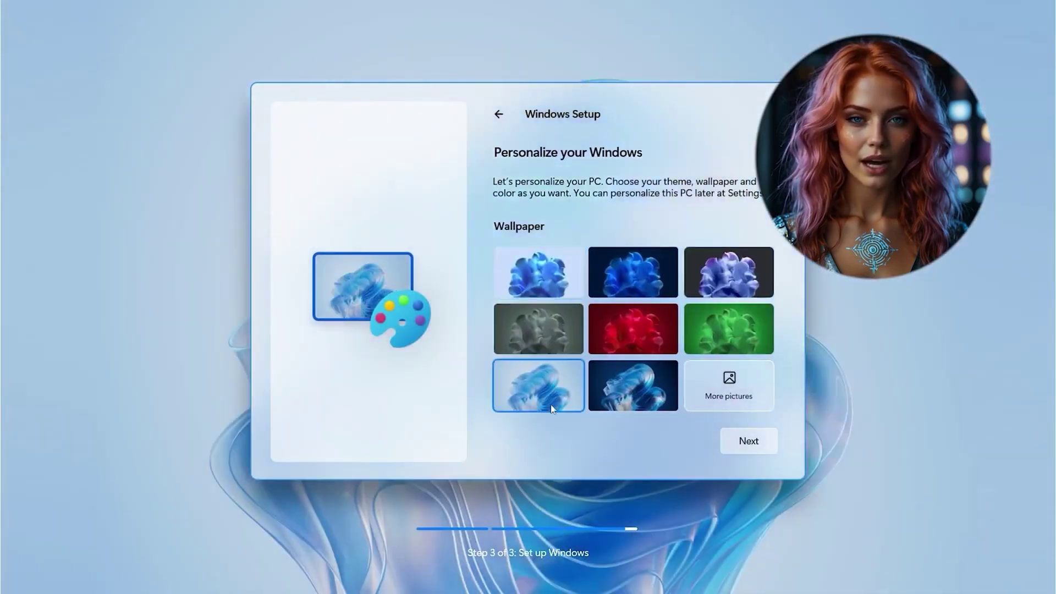
pyautogui.click(768, 442)
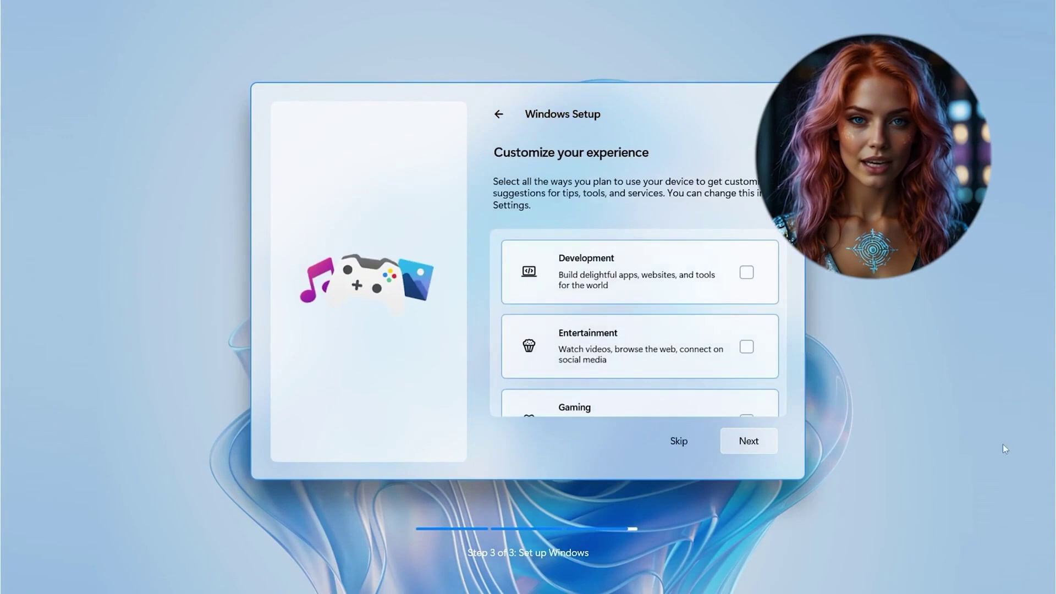
pyautogui.click(675, 439)
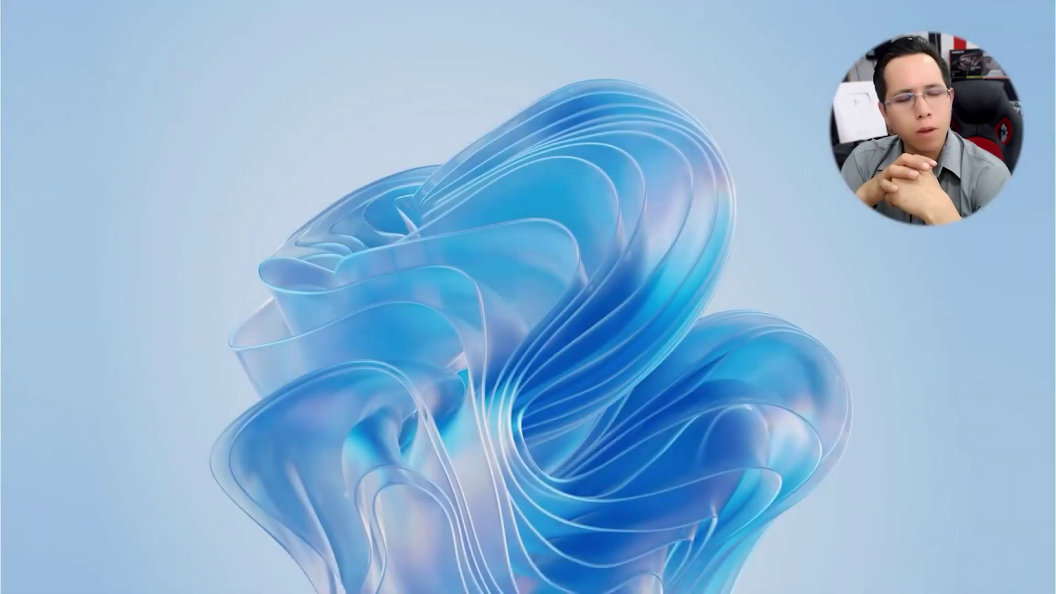
# Step: Dismiss the Welcome to Windows notice and open the Start menu
pyautogui.click(1024, 441)
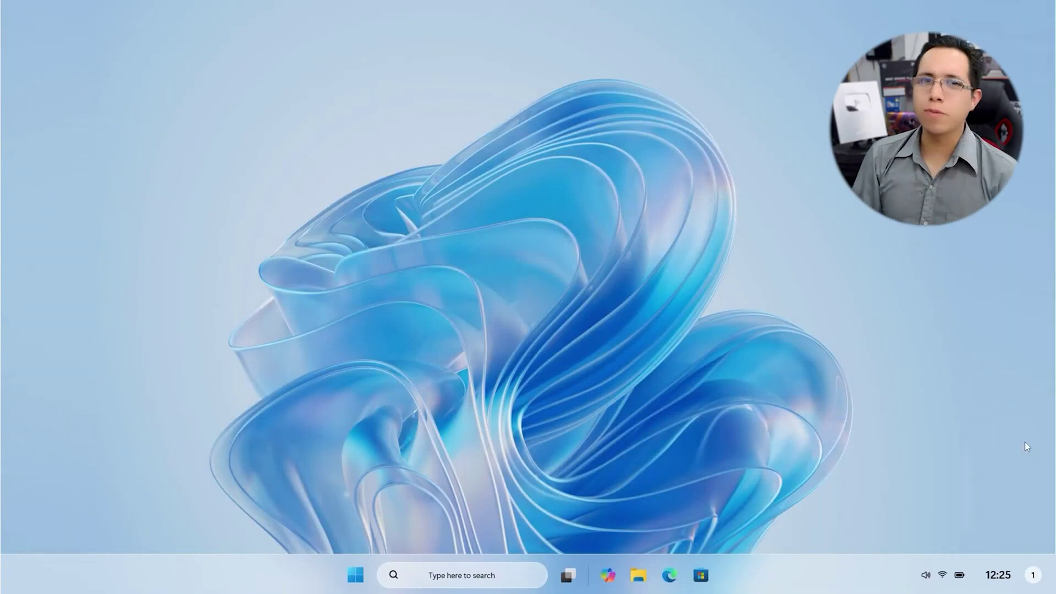
pyautogui.click(356, 575)
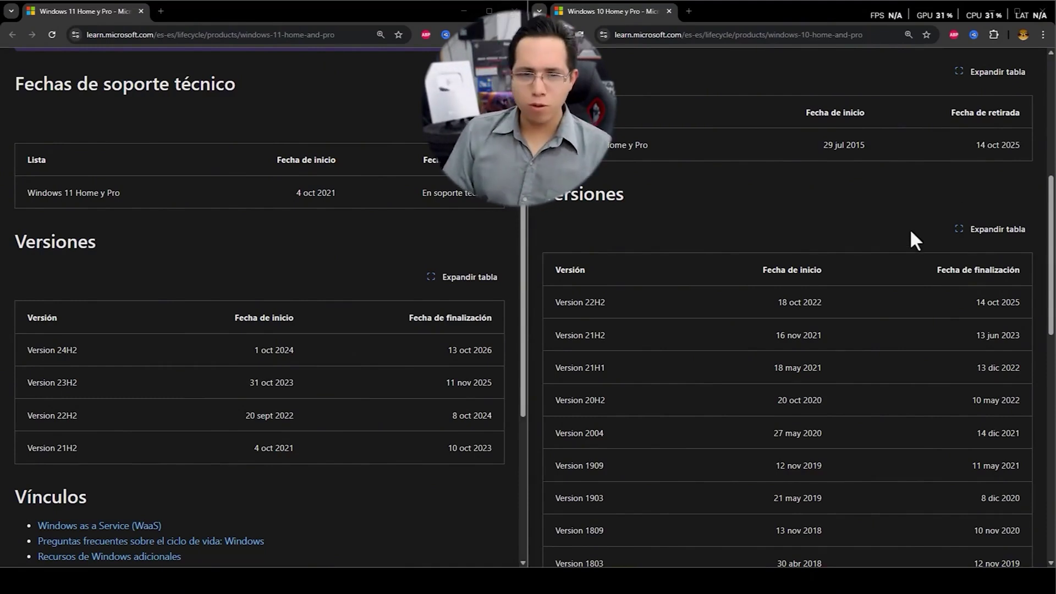
pyautogui.scroll(-1, 816, 328)
pyautogui.scroll(-6, 816, 330)
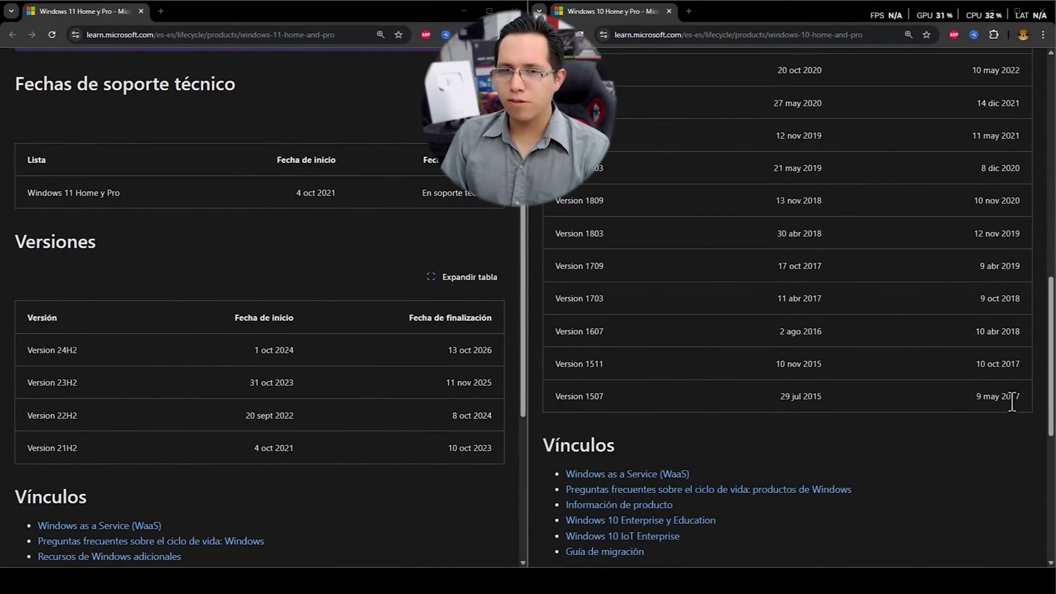
pyautogui.scroll(1, 1011, 401)
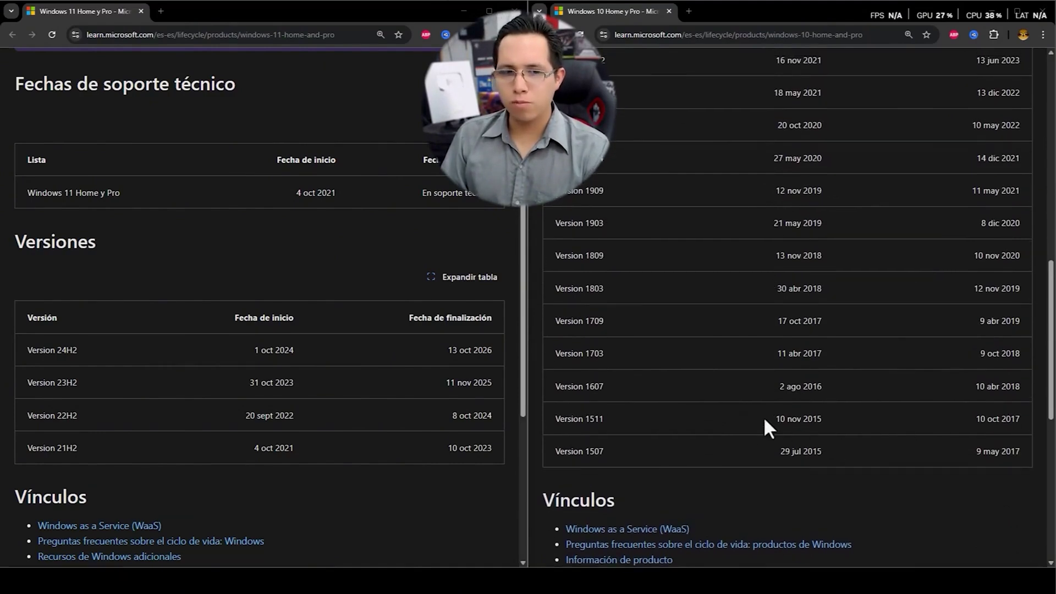
pyautogui.moveTo(765, 419); pyautogui.dragTo(827, 419)
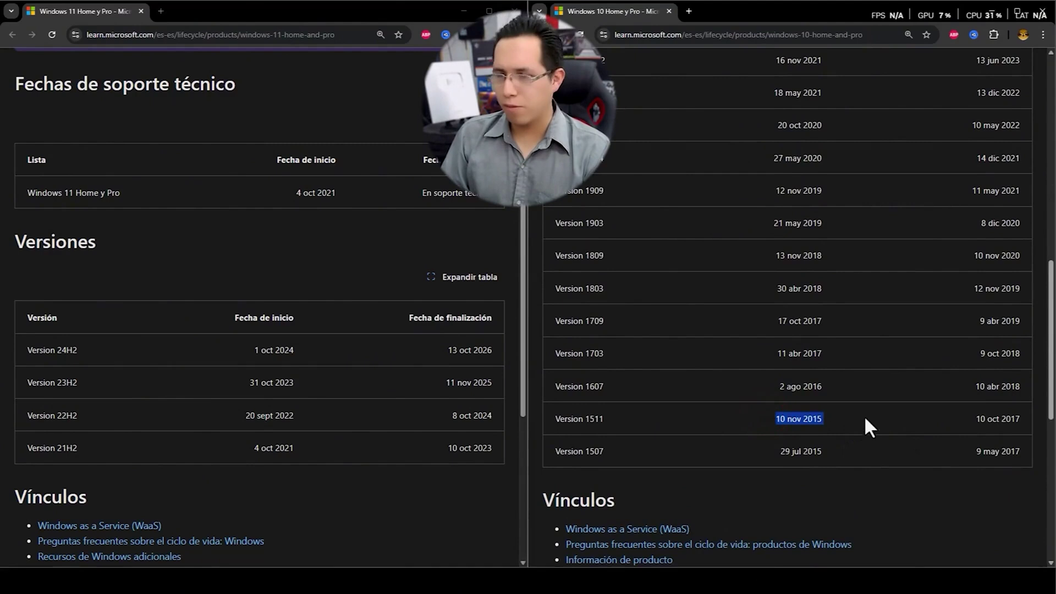
pyautogui.click(984, 419)
pyautogui.moveTo(988, 419); pyautogui.dragTo(1031, 414)
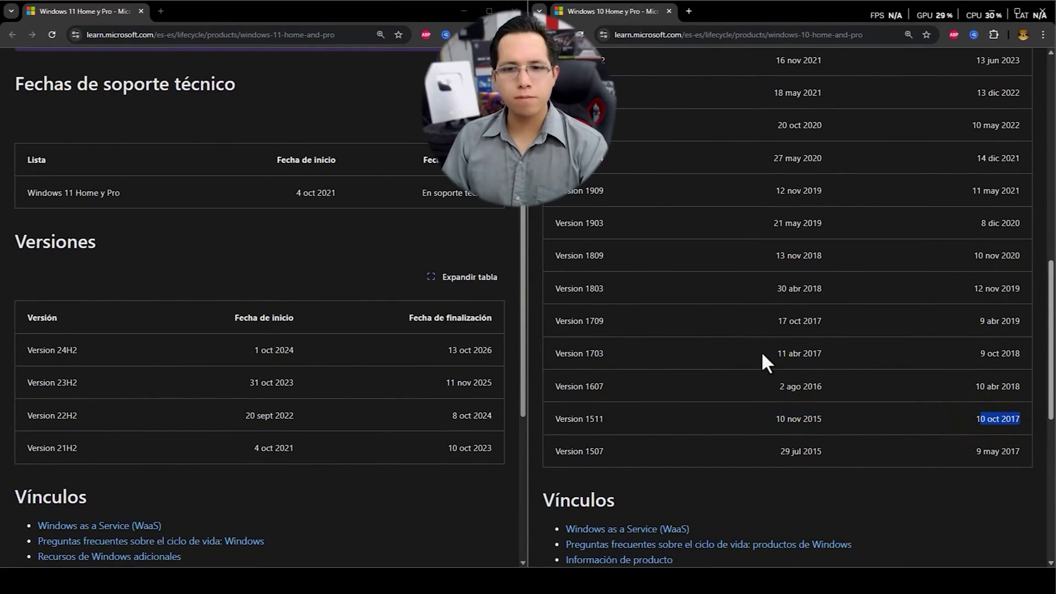
pyautogui.scroll(3, 761, 351)
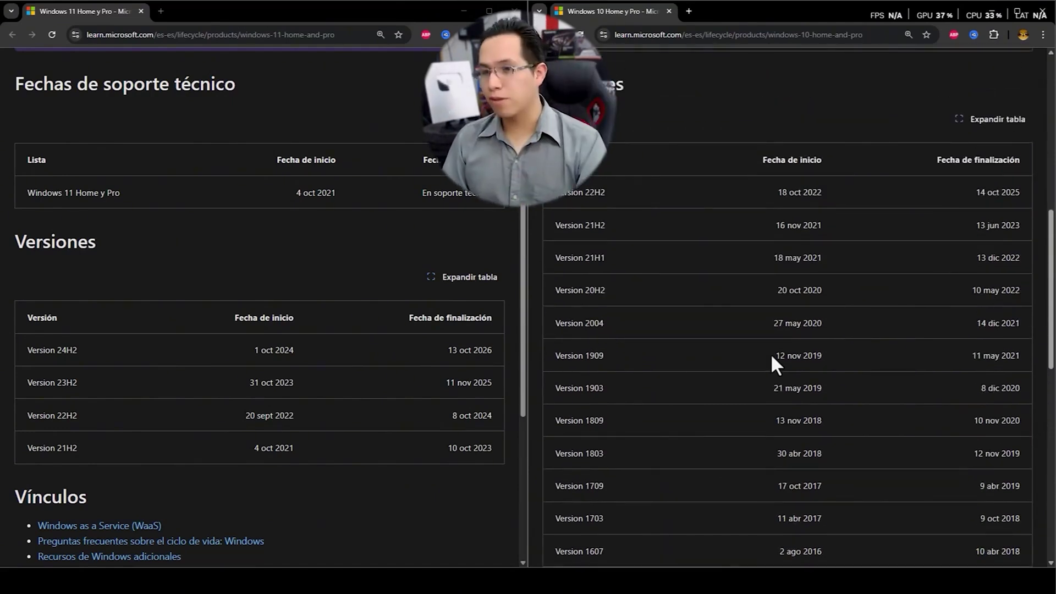
pyautogui.scroll(2, 792, 360)
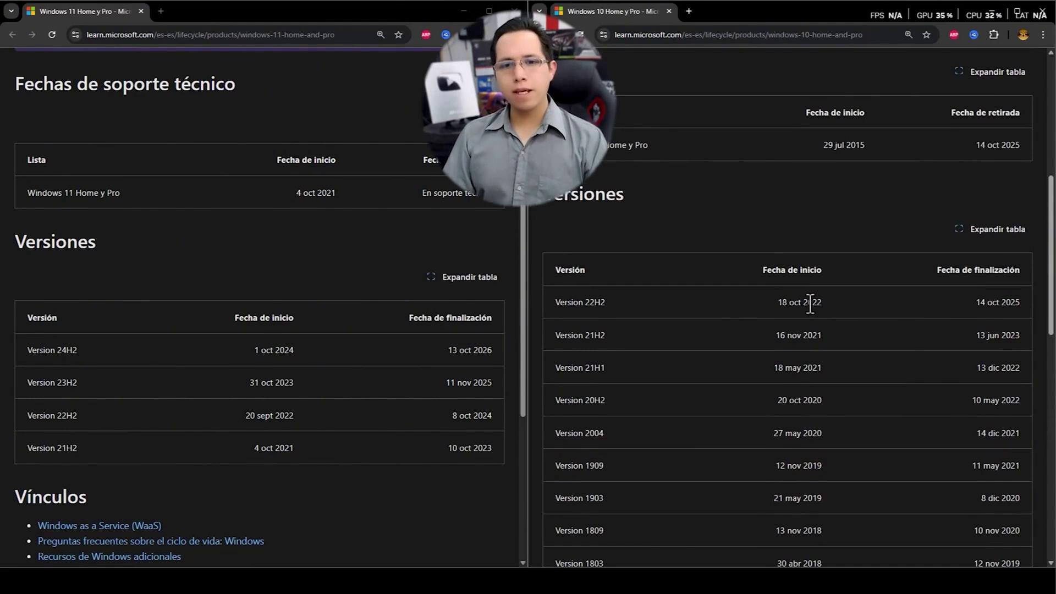
# Step: Highlight 'Version 22H2' in the Windows 10 versions table
pyautogui.click(553, 300)
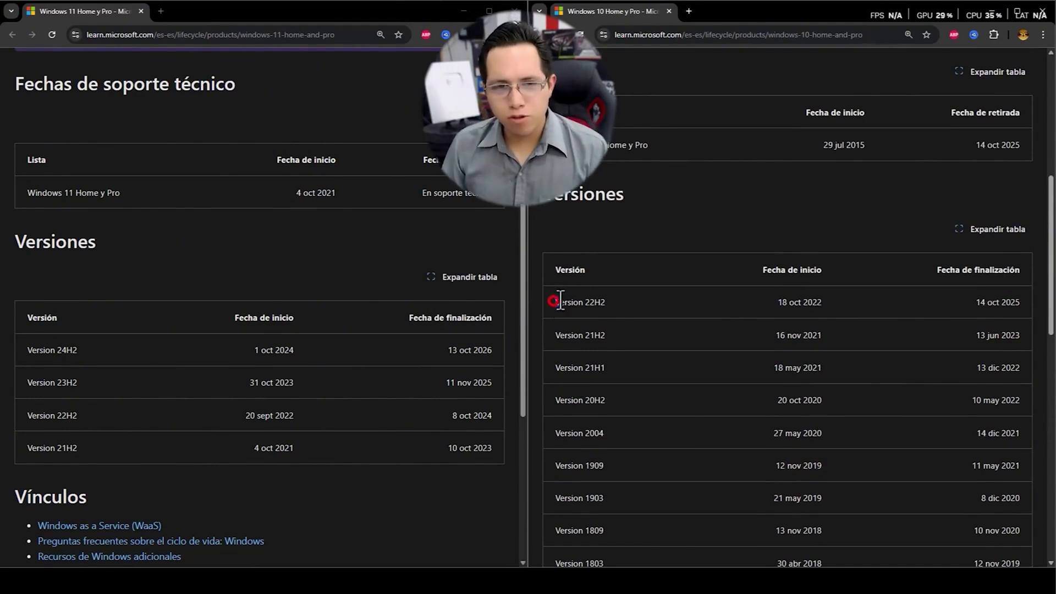
pyautogui.moveTo(560, 301); pyautogui.dragTo(613, 304)
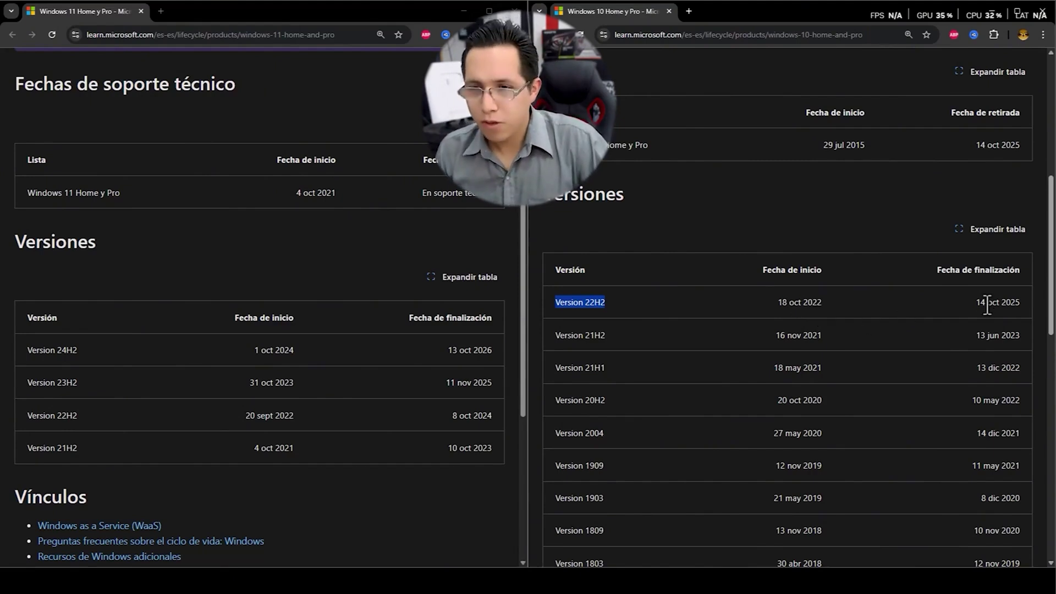
# Step: Highlight Windows 11 Version 24H2 with its 1 oct 2024 start and 13 oct 2026 end dates
pyautogui.click(968, 299)
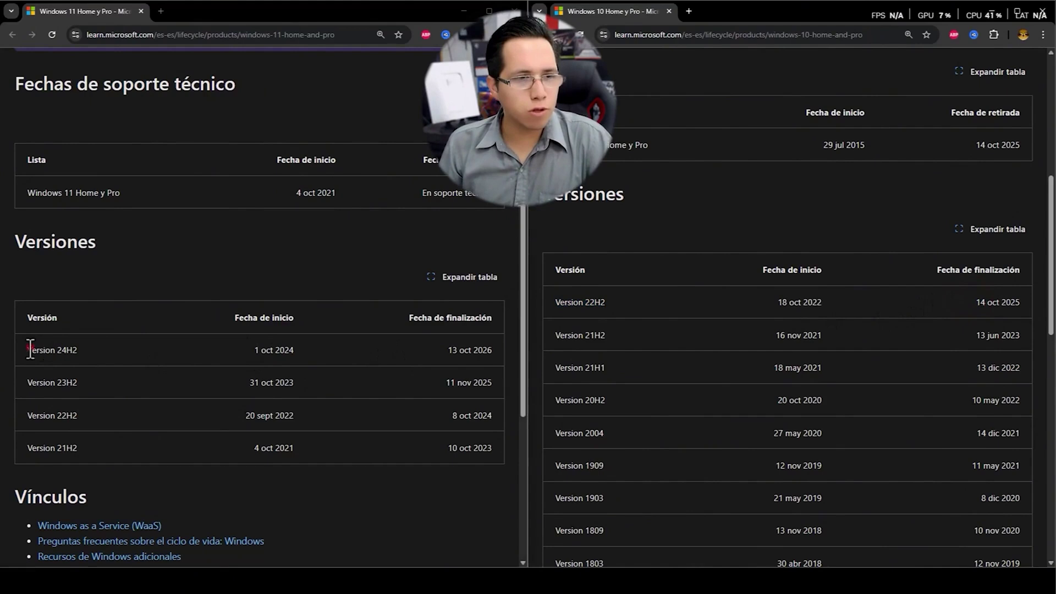
pyautogui.moveTo(31, 349); pyautogui.dragTo(87, 355)
pyautogui.moveTo(254, 349); pyautogui.dragTo(300, 352)
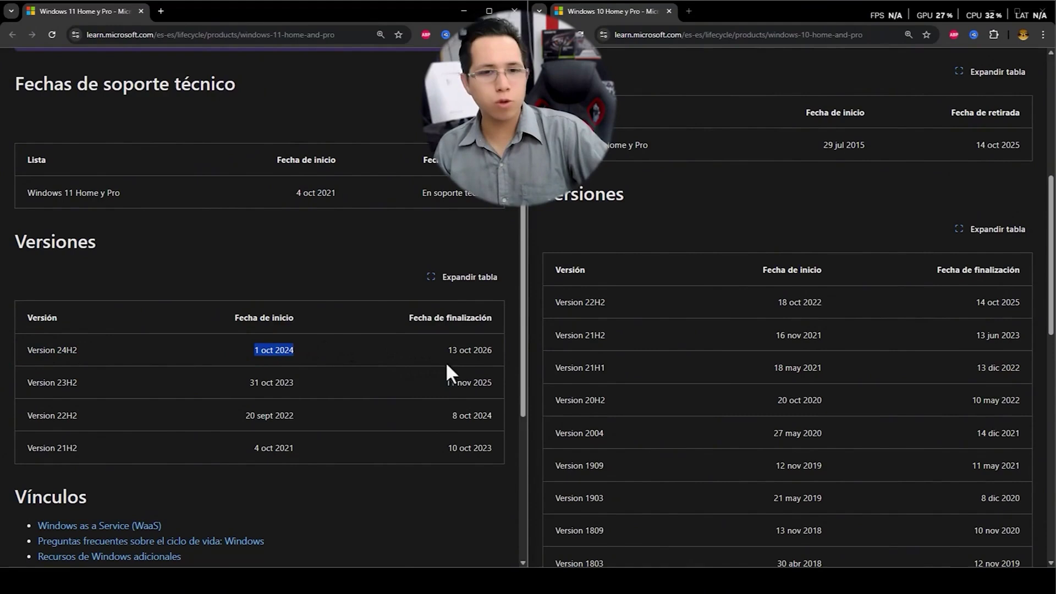
pyautogui.moveTo(446, 349); pyautogui.dragTo(492, 349)
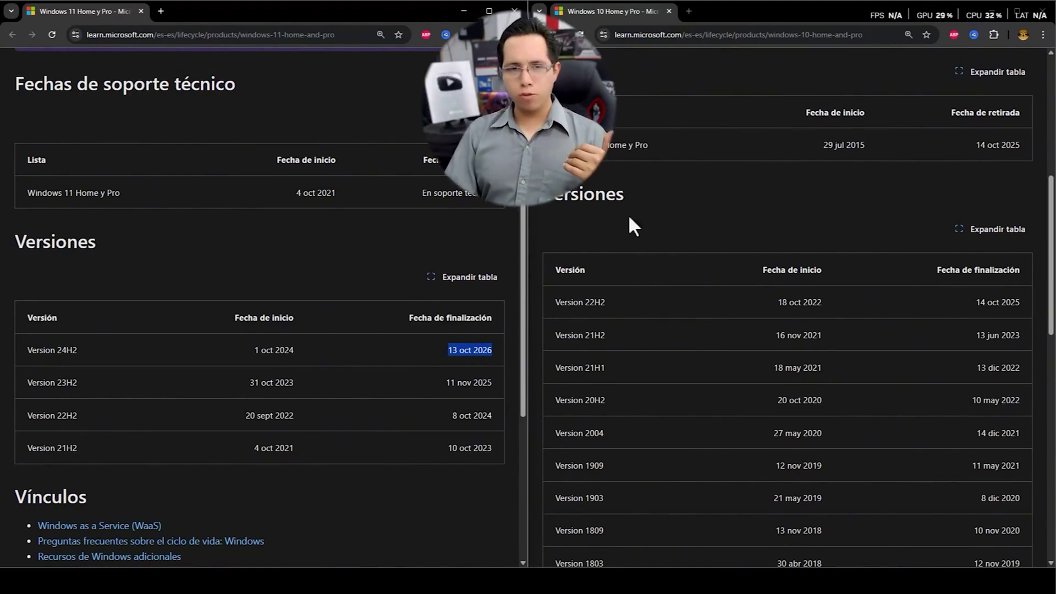
# Step: Compare Version 23H2 (started 31 oct 2023) with Windows 10 22H2 (started 18 oct 2022)
pyautogui.doubleClick(591, 302)
pyautogui.click(31, 384)
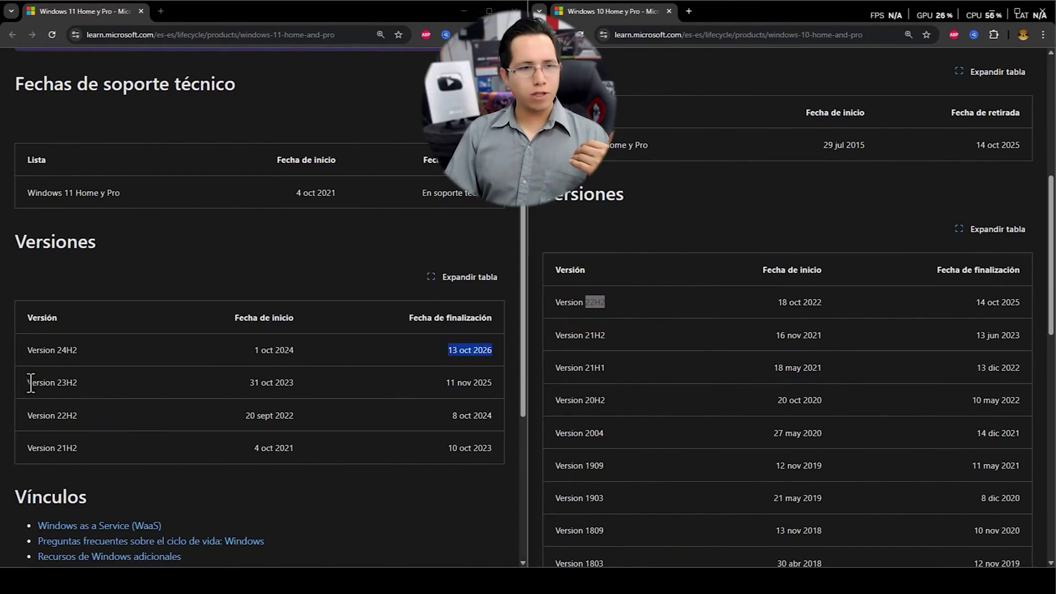
pyautogui.moveTo(32, 383); pyautogui.dragTo(132, 382)
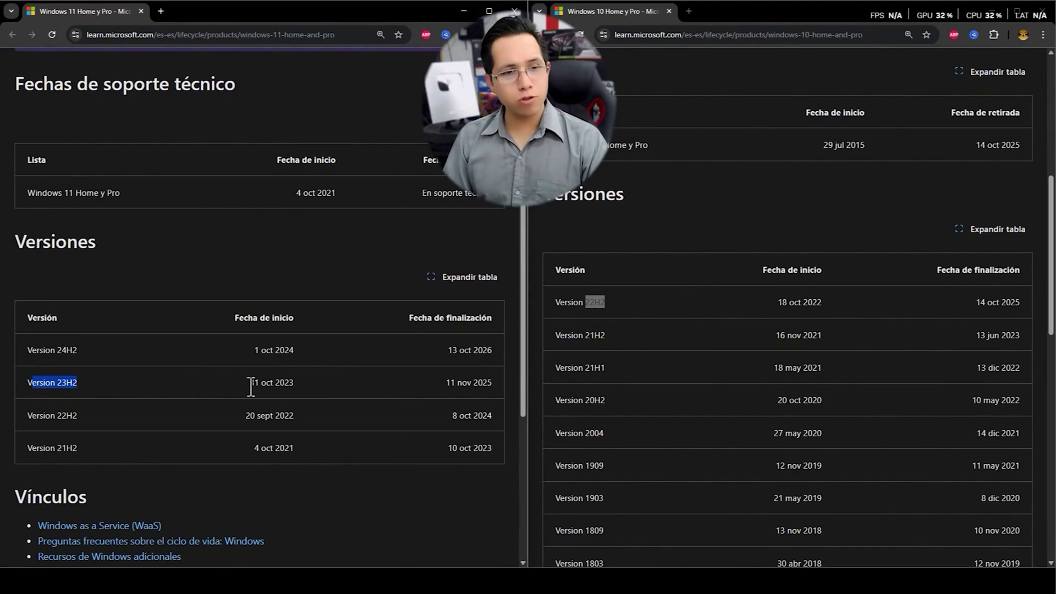
pyautogui.moveTo(250, 384); pyautogui.dragTo(311, 381)
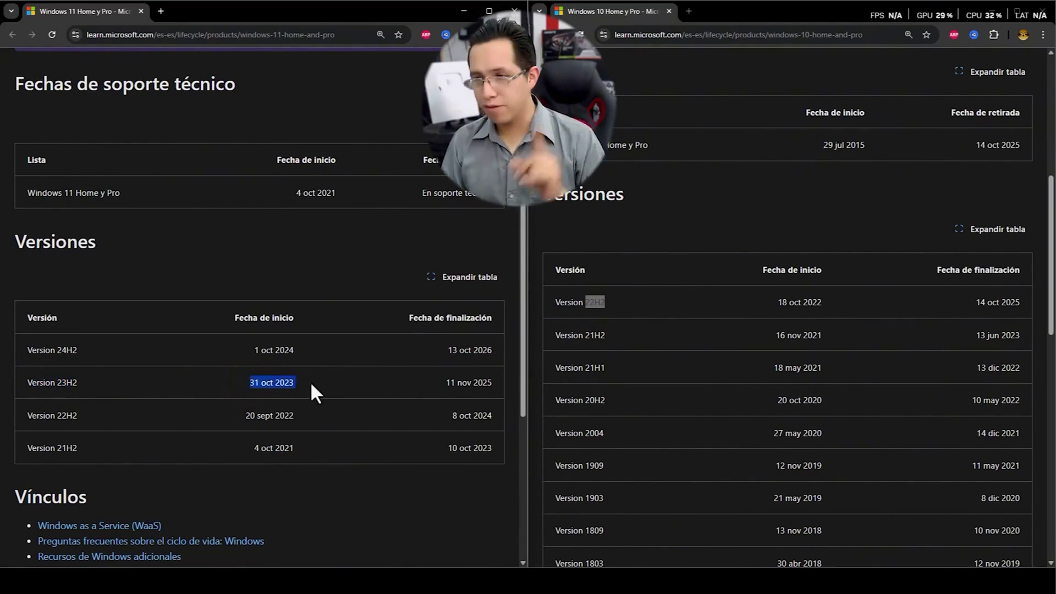
pyautogui.click(604, 304)
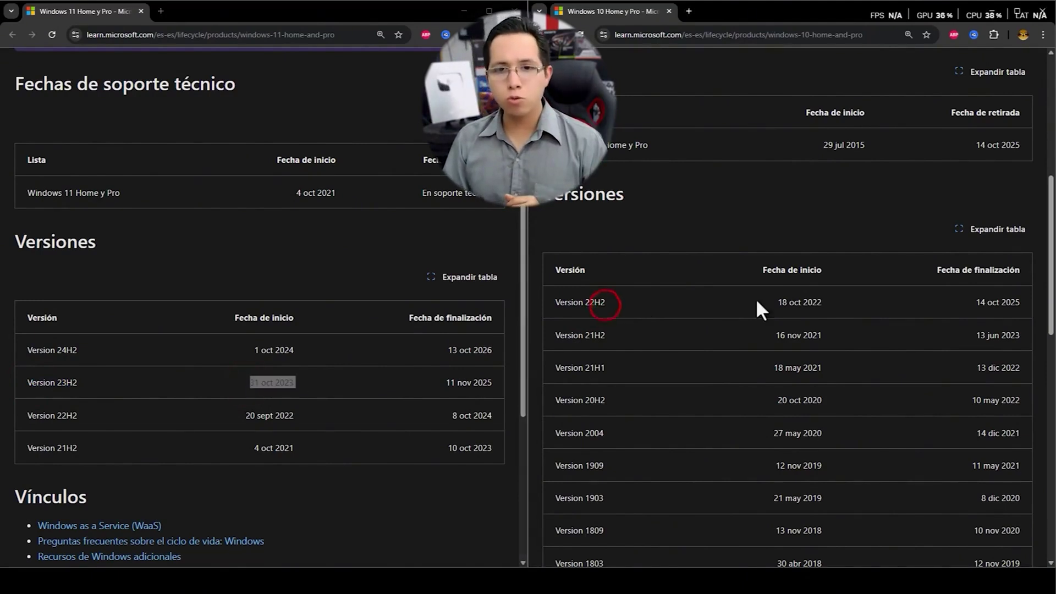
pyautogui.moveTo(776, 302); pyautogui.dragTo(844, 303)
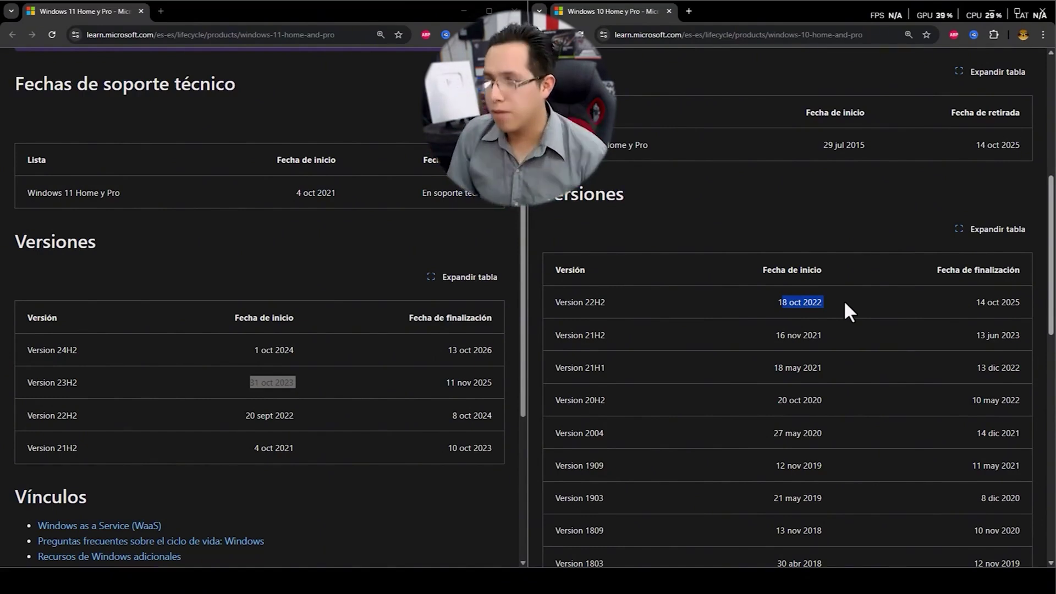
# Step: Highlight Windows 10 22H2 against Windows 11 23H2 and its 11 nov 2025 end date
pyautogui.tripleClick(617, 302)
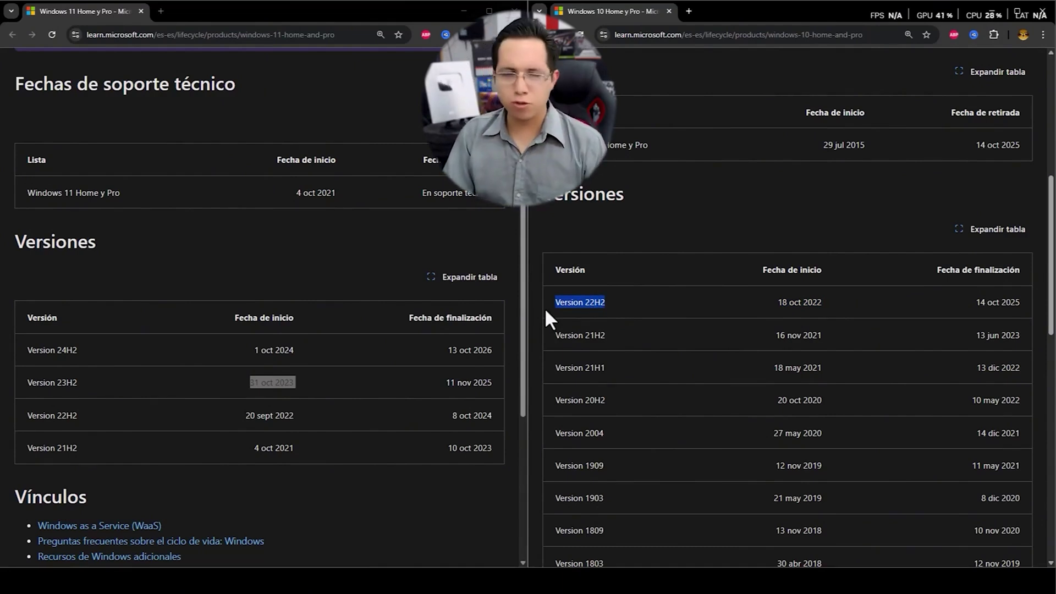
pyautogui.click(215, 345)
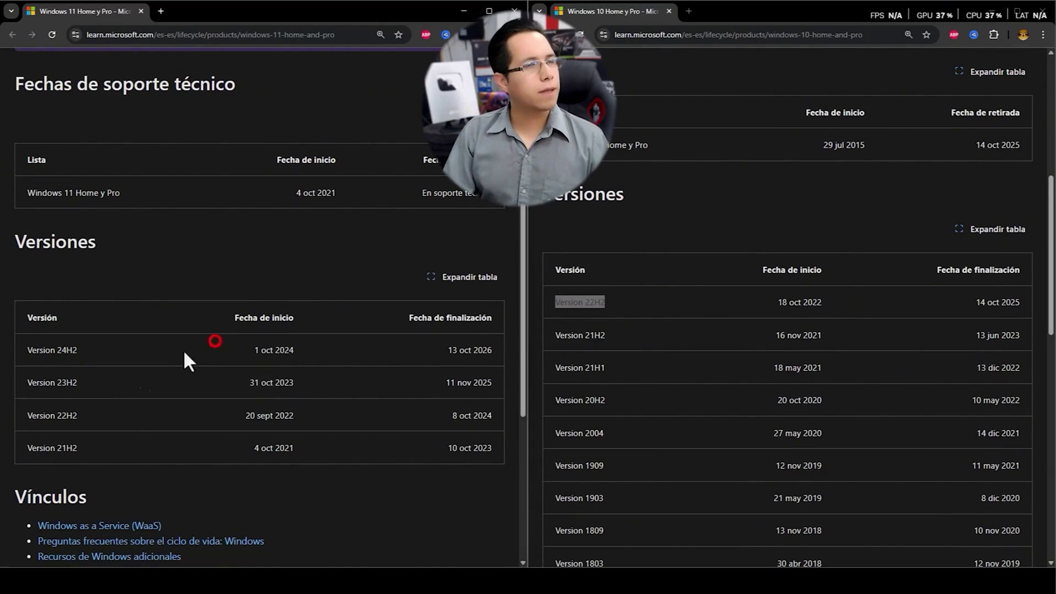
pyautogui.moveTo(104, 382); pyautogui.dragTo(16, 385)
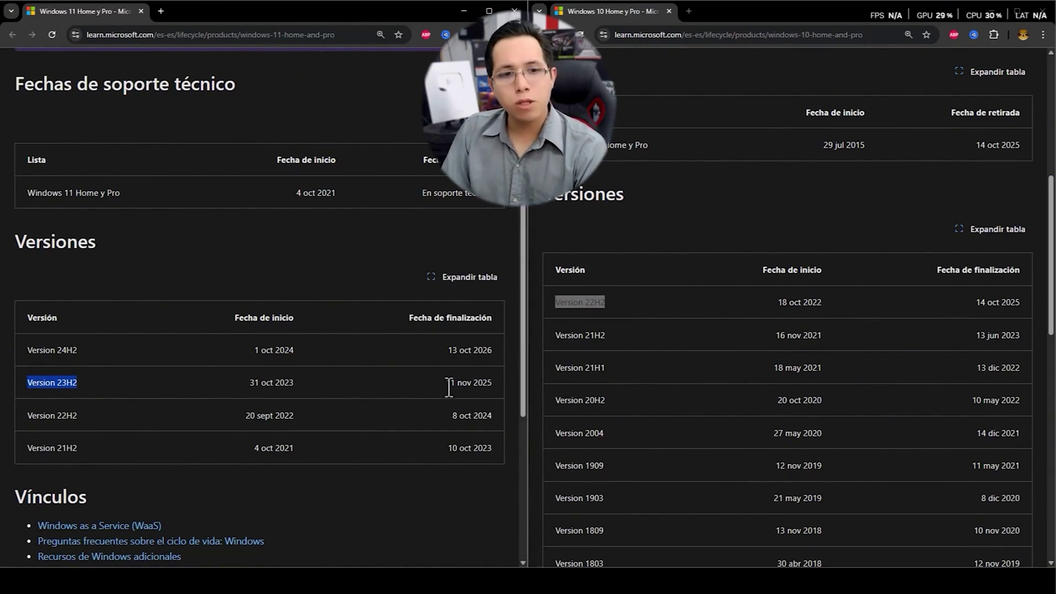
pyautogui.moveTo(441, 383); pyautogui.dragTo(490, 382)
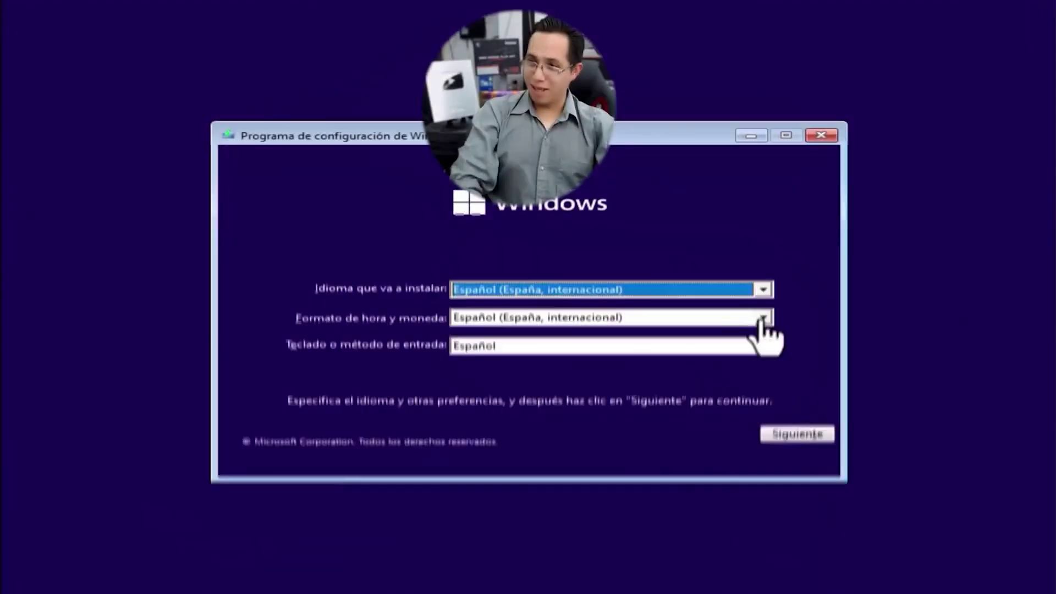
# Step: Continue without a product key, choose Windows 11 Pro, and accept the license terms
pyautogui.click(762, 318)
pyautogui.click(515, 418)
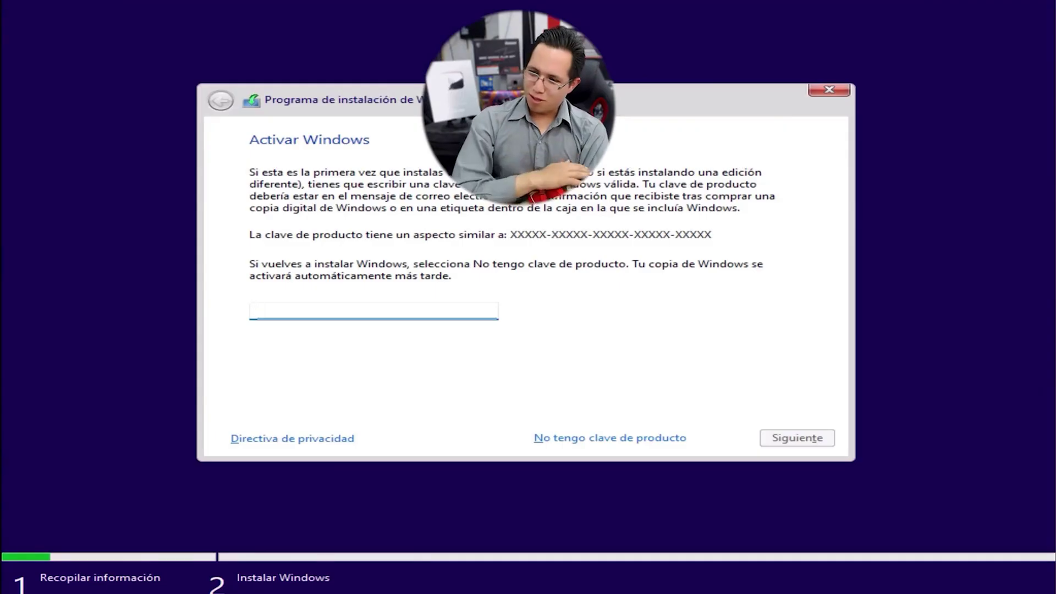
pyautogui.click(589, 434)
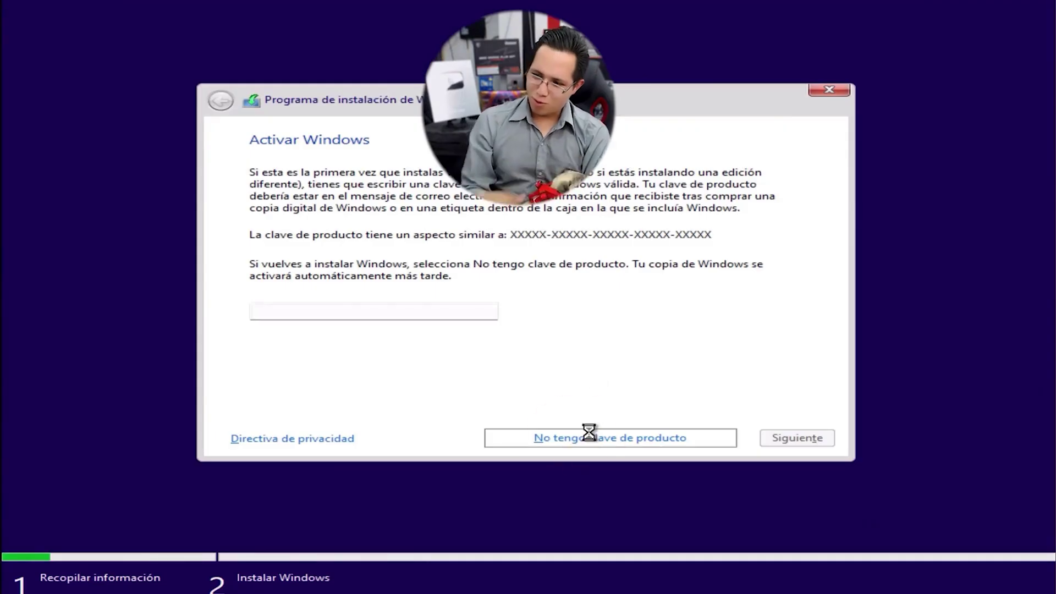
pyautogui.scroll(-1, 550, 236)
pyautogui.click(339, 210)
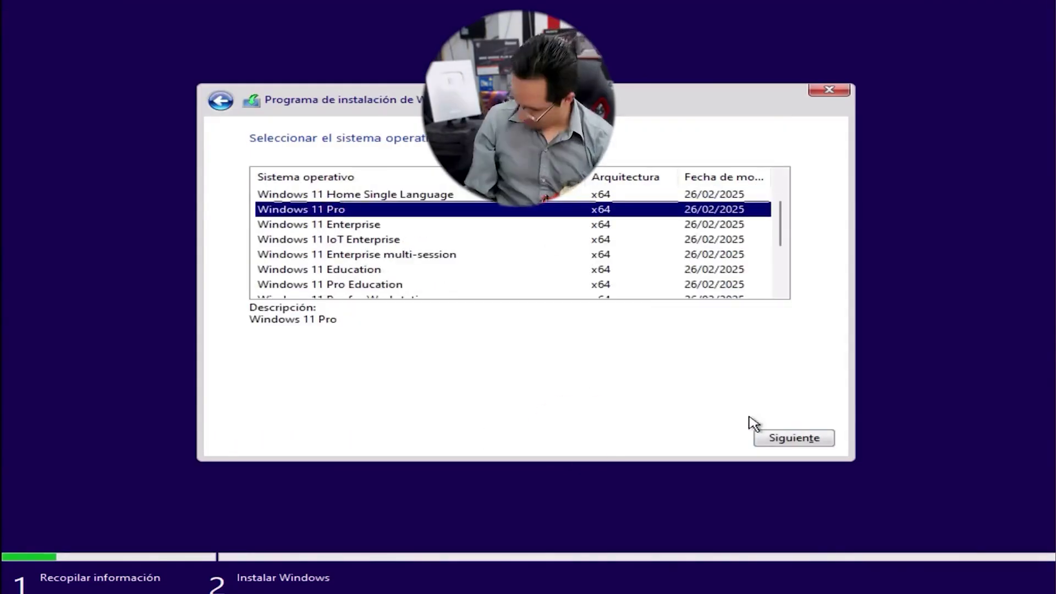
pyautogui.click(770, 437)
pyautogui.click(483, 401)
pyautogui.click(794, 438)
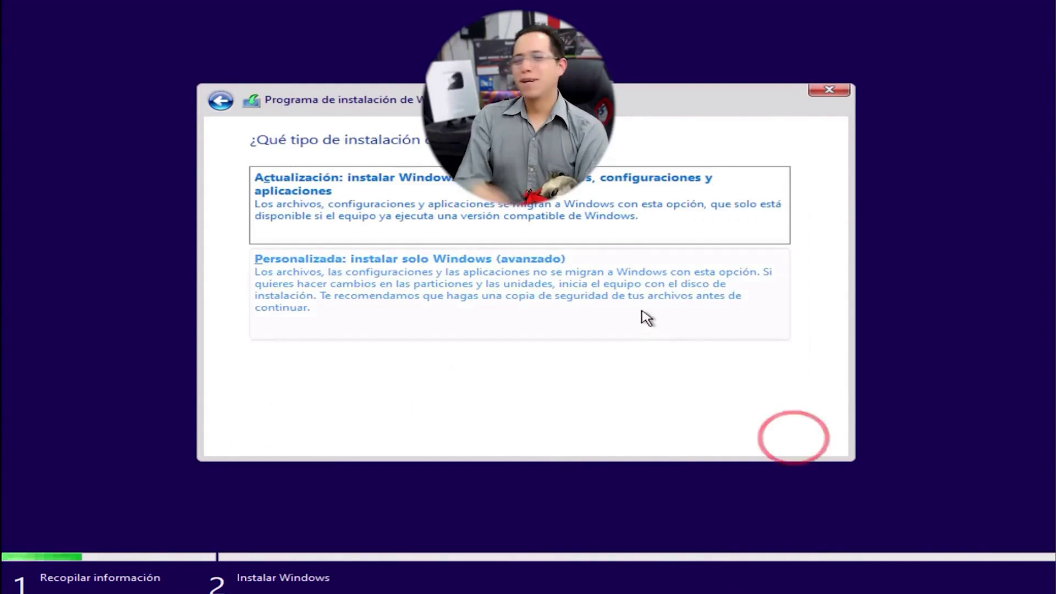
# Step: Choose a custom install, delete every Drive 0 partition, and install onto the 120.0 GB unallocated space
pyautogui.click(641, 316)
pyautogui.click(385, 259)
pyautogui.click(434, 345)
pyautogui.click(668, 365)
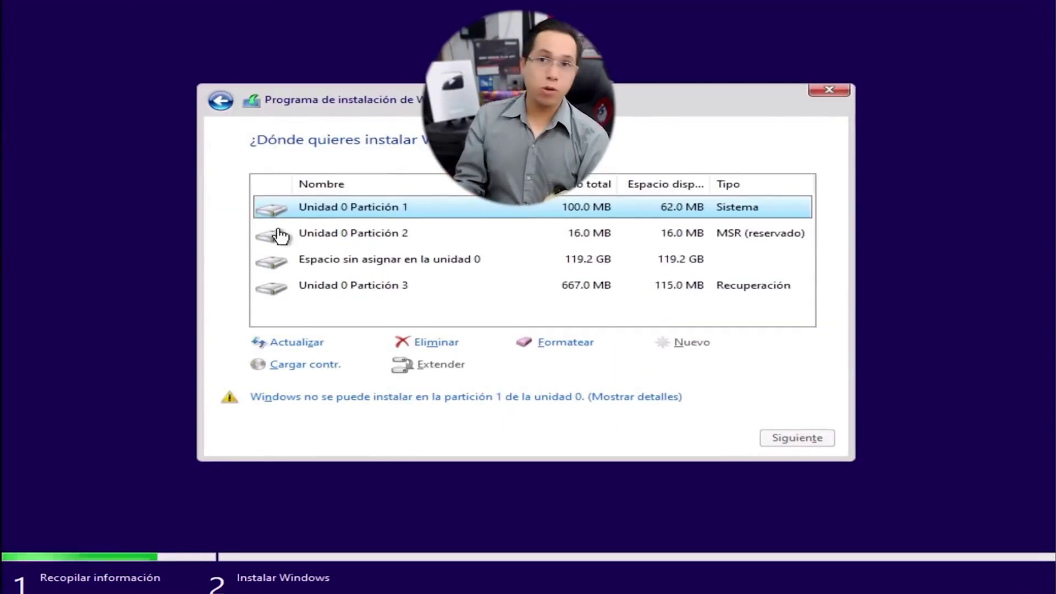
pyautogui.click(352, 233)
pyautogui.click(425, 341)
pyautogui.click(655, 364)
pyautogui.click(361, 259)
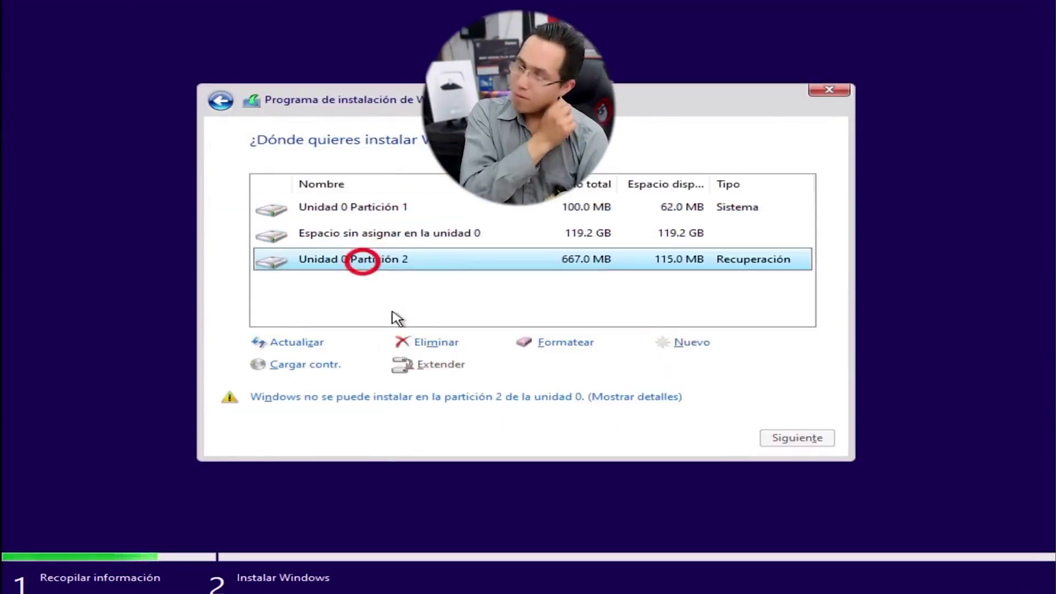
pyautogui.click(433, 342)
pyautogui.click(669, 365)
pyautogui.click(383, 233)
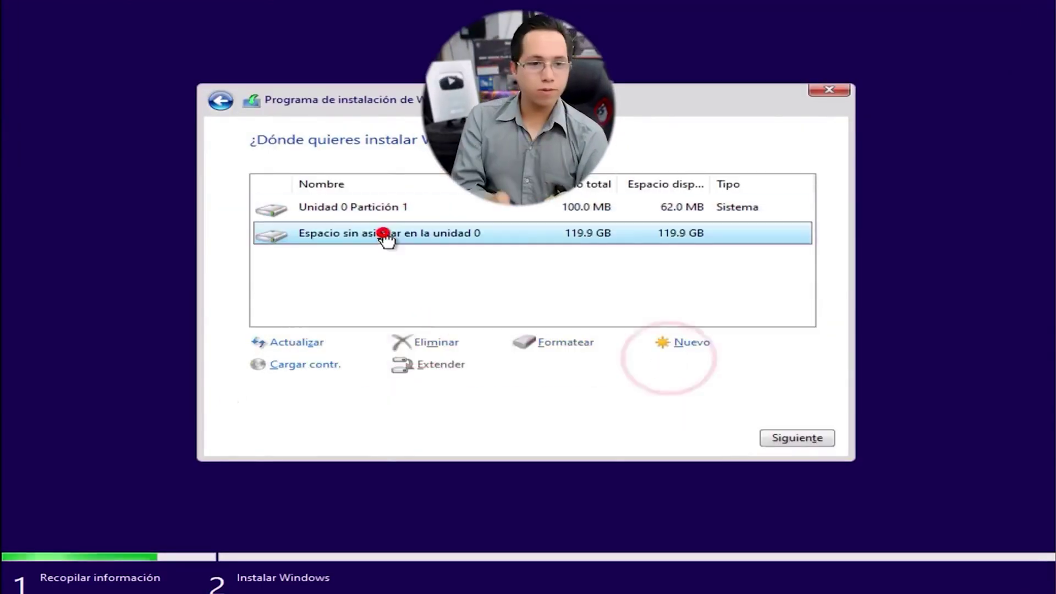
pyautogui.click(352, 206)
pyautogui.click(434, 342)
pyautogui.click(674, 365)
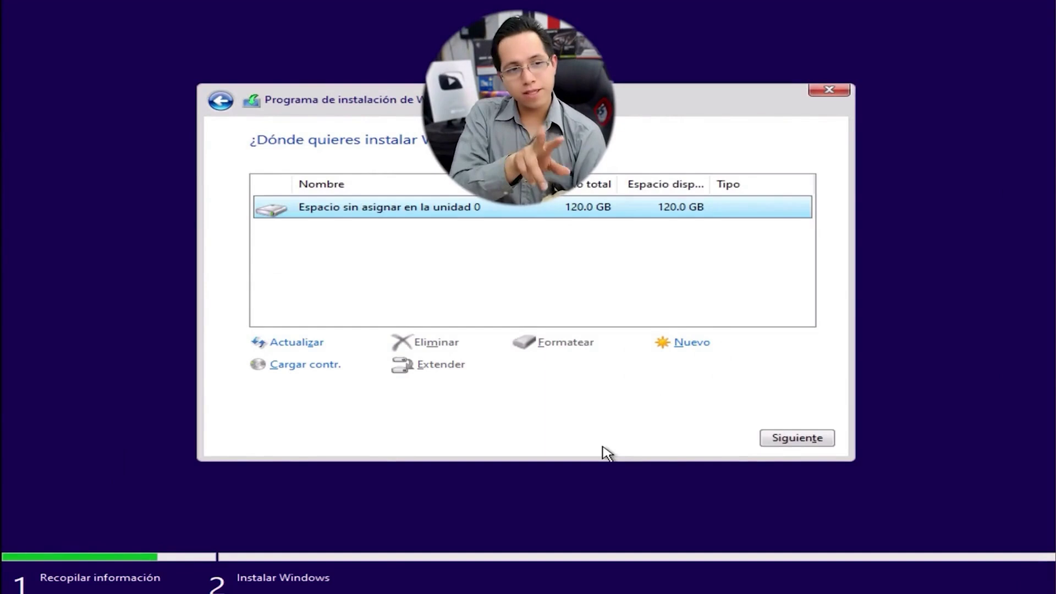
pyautogui.click(822, 438)
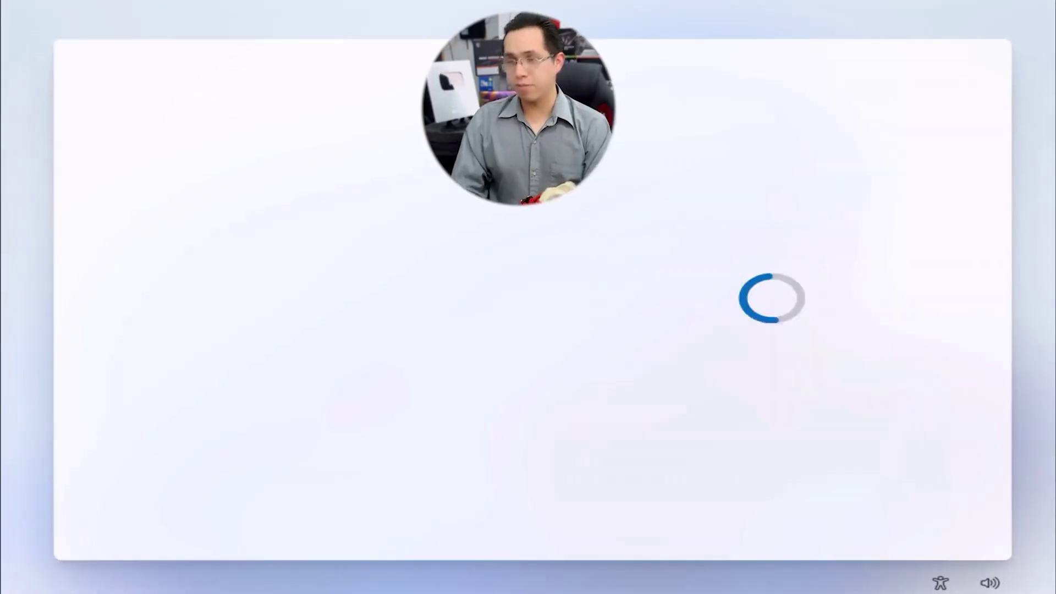
# Step: Confirm the region and choose the Latinoamérica keyboard layout without a second layout
pyautogui.click(916, 513)
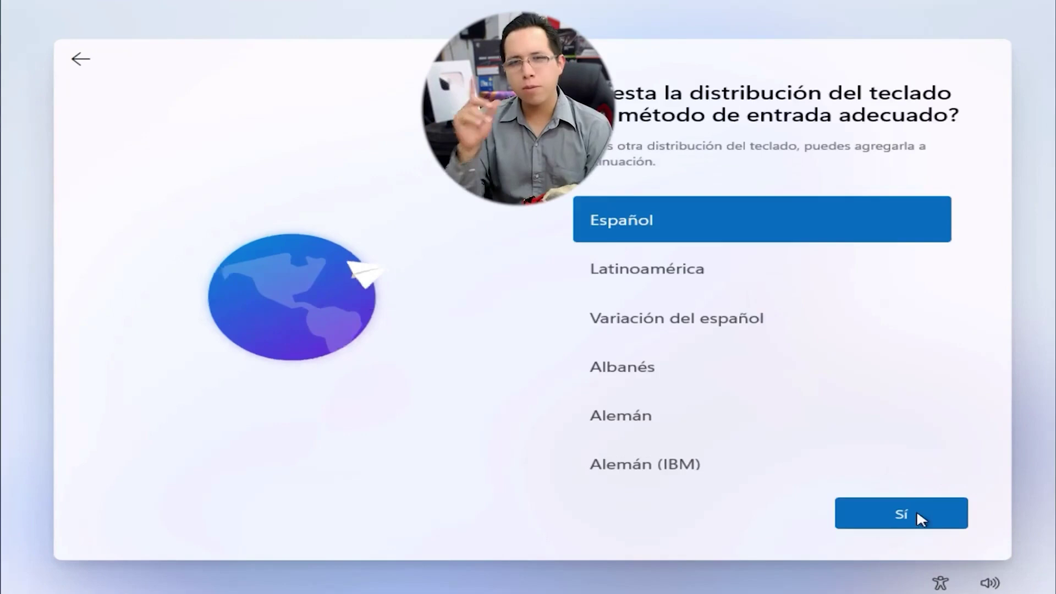
pyautogui.click(747, 275)
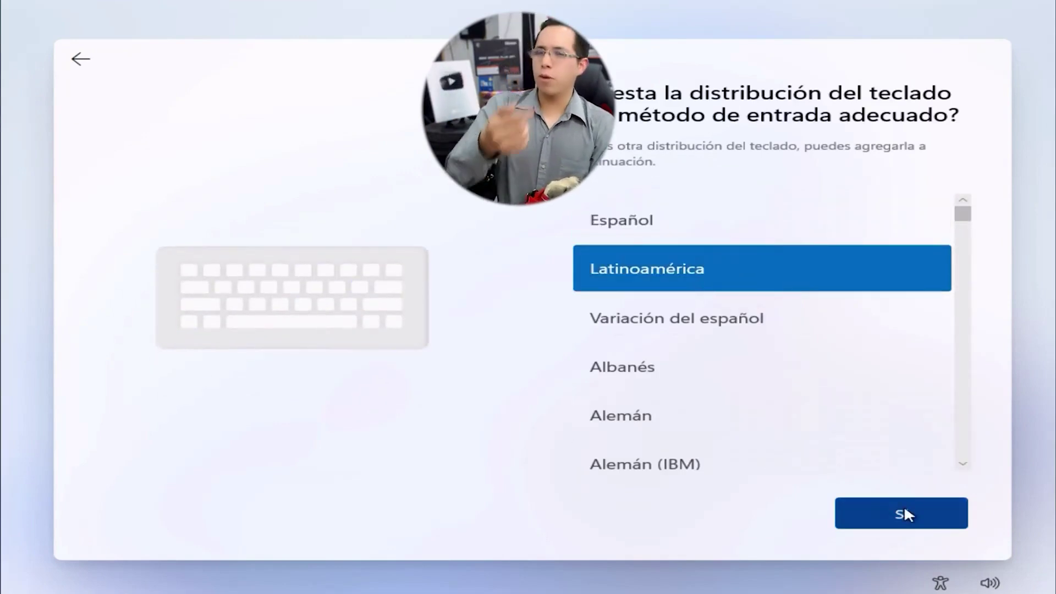
pyautogui.click(904, 509)
pyautogui.click(908, 513)
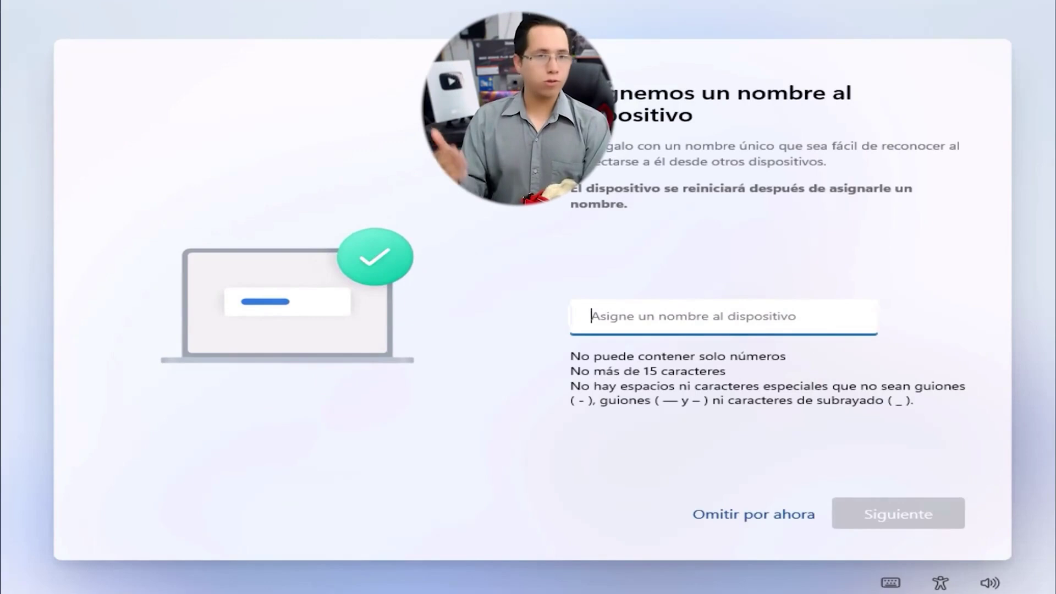
# Step: Enter a device name and set the device up for work or school
pyautogui.click(744, 302)
pyautogui.write('Owio')
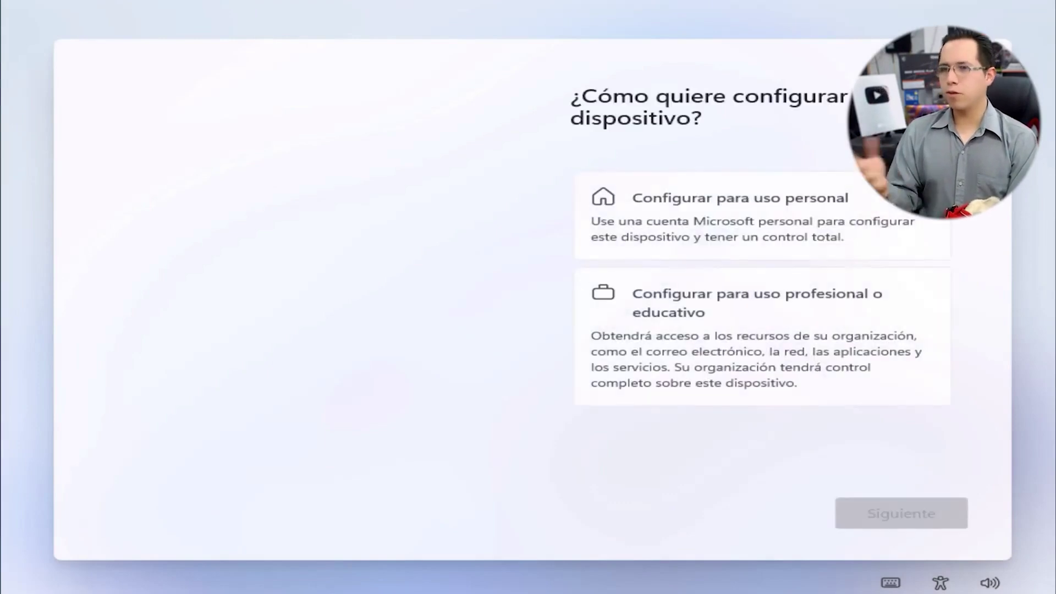
pyautogui.click(685, 338)
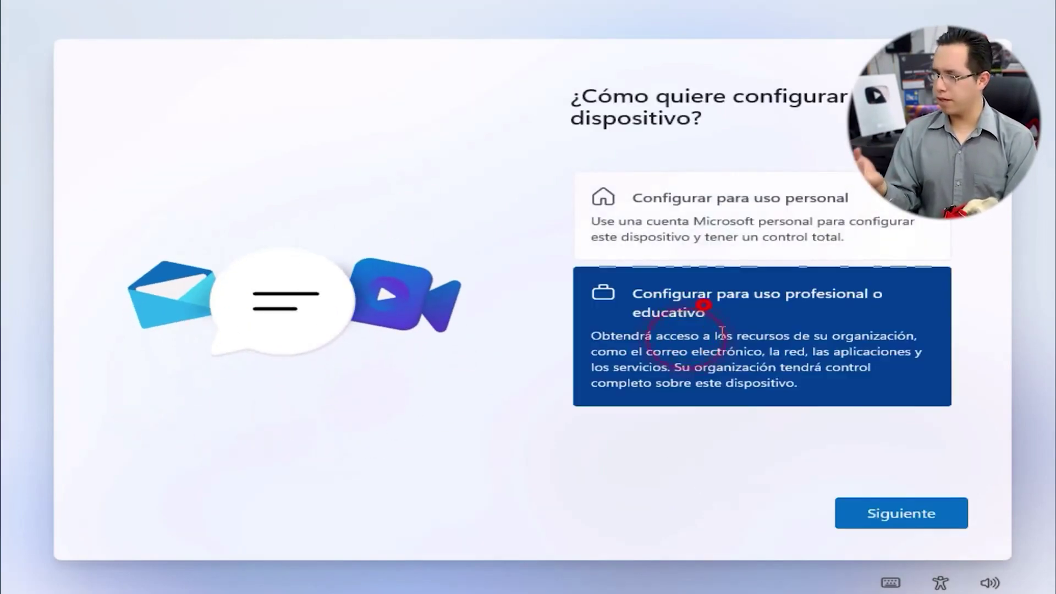
pyautogui.click(911, 502)
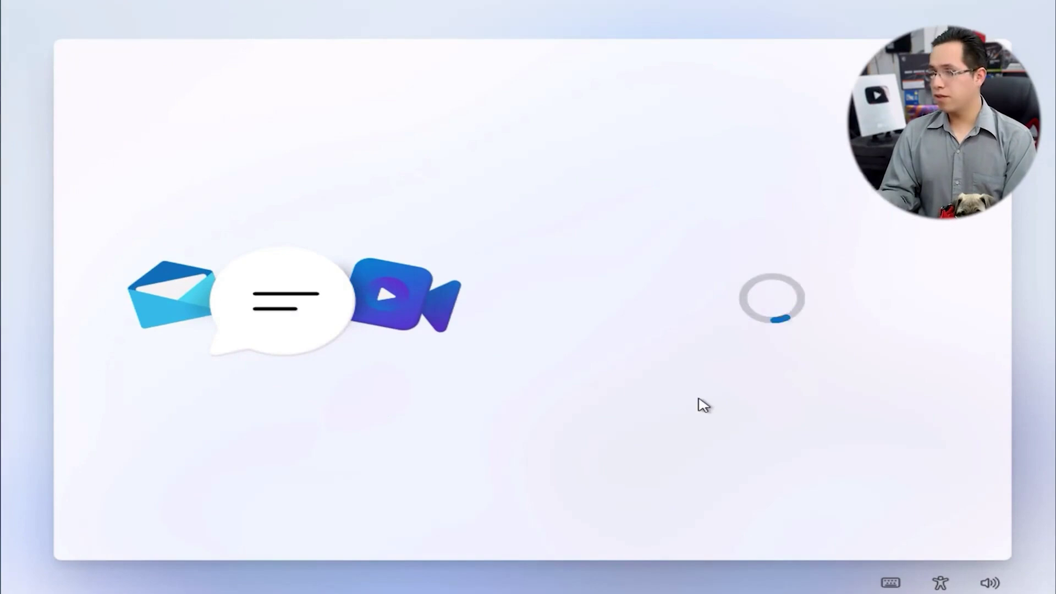
# Step: Choose domain join, enter a local account name, and continue with no password
pyautogui.click(634, 358)
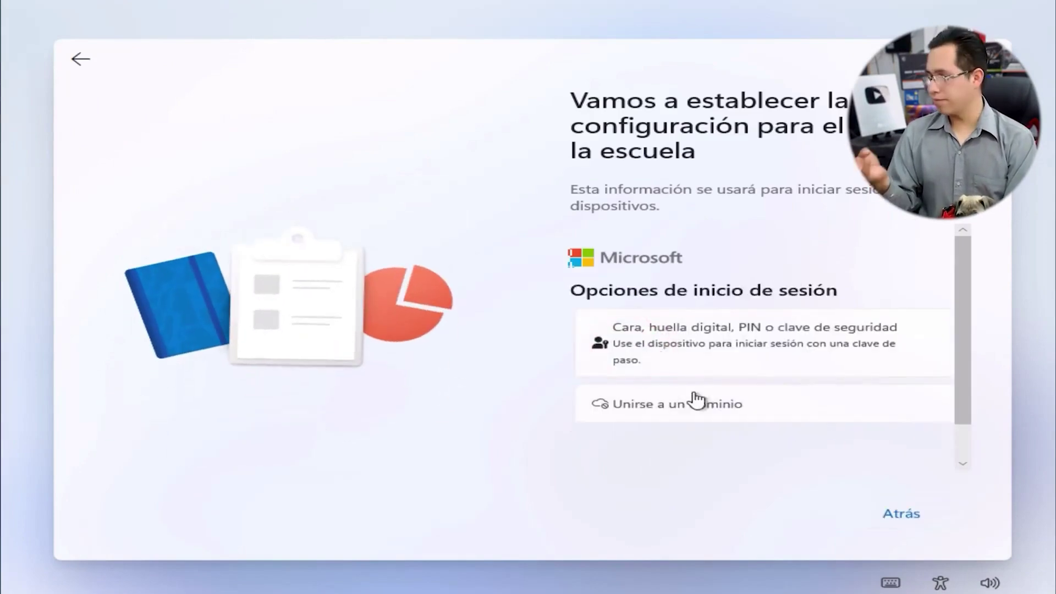
pyautogui.click(698, 402)
pyautogui.write('Owicr')
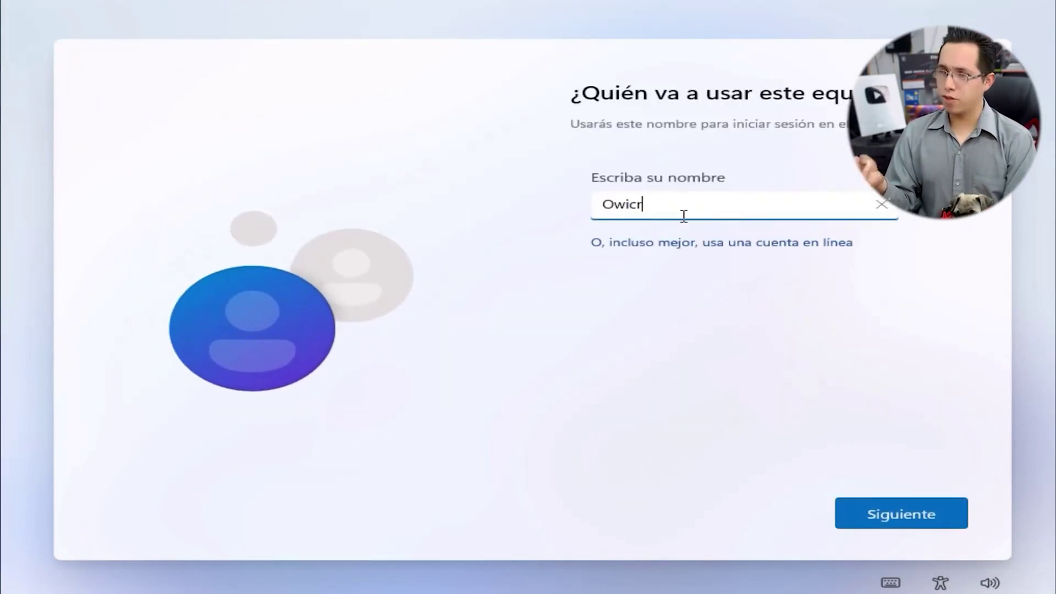
pyautogui.write('onTech')
pyautogui.click(918, 511)
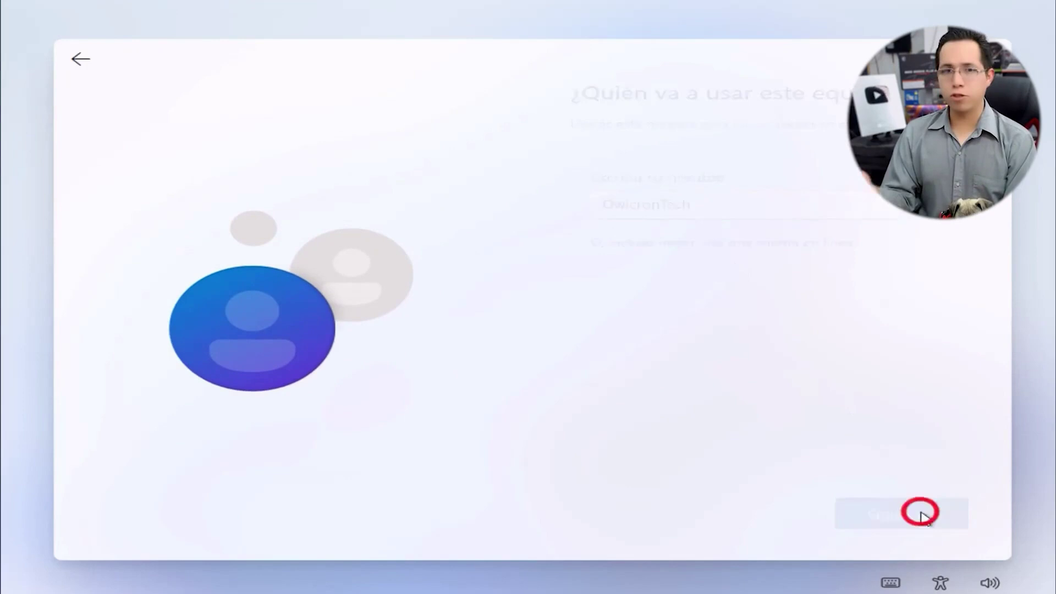
pyautogui.click(920, 512)
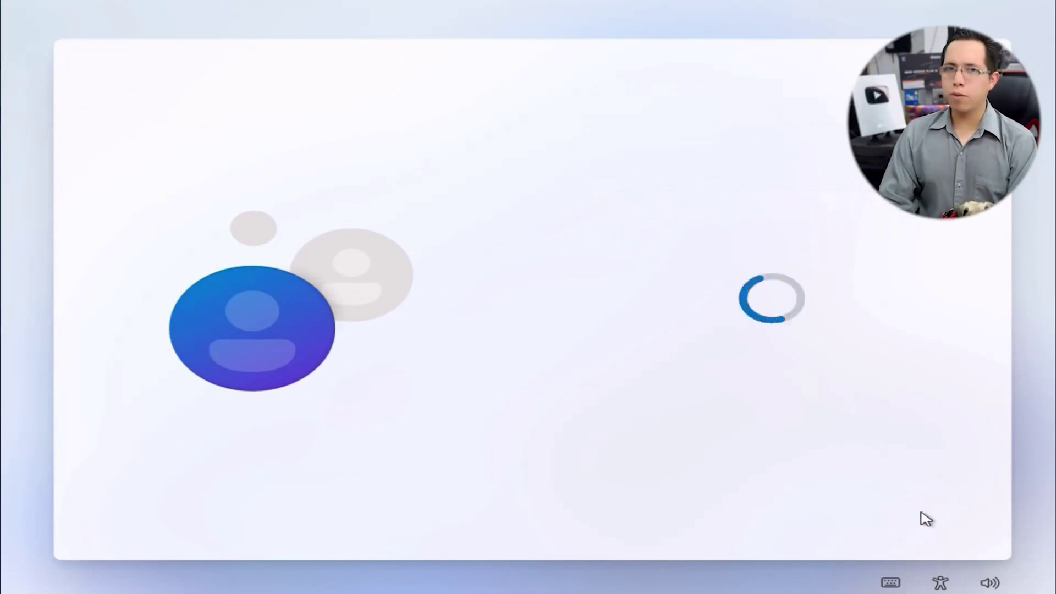
# Step: Turn off location, Find my device, optional diagnostics, inking/typing and personalized experiences, then accept
pyautogui.click(611, 326)
pyautogui.click(593, 412)
pyautogui.scroll(-2, 583, 404)
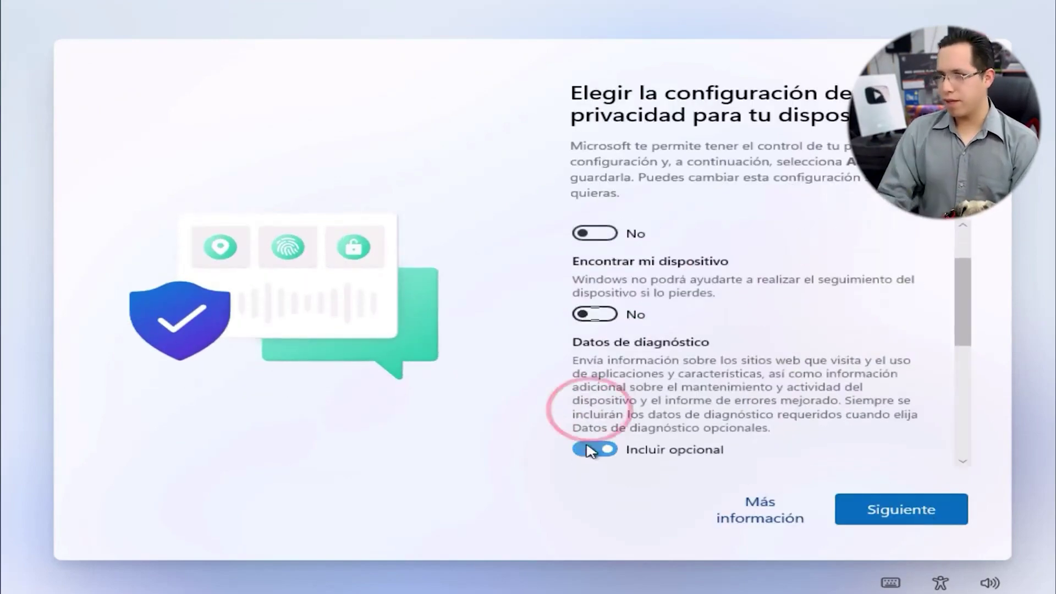
pyautogui.click(591, 442)
pyautogui.scroll(-1, 597, 459)
pyautogui.click(596, 463)
pyautogui.scroll(-2, 591, 456)
pyautogui.click(589, 462)
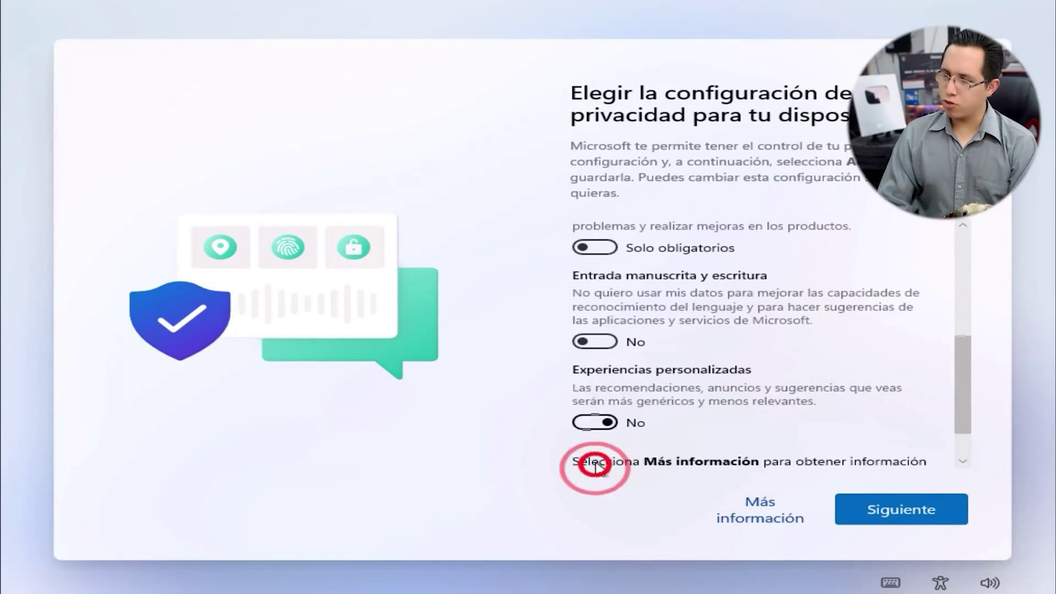
pyautogui.scroll(-1, 597, 459)
pyautogui.click(872, 510)
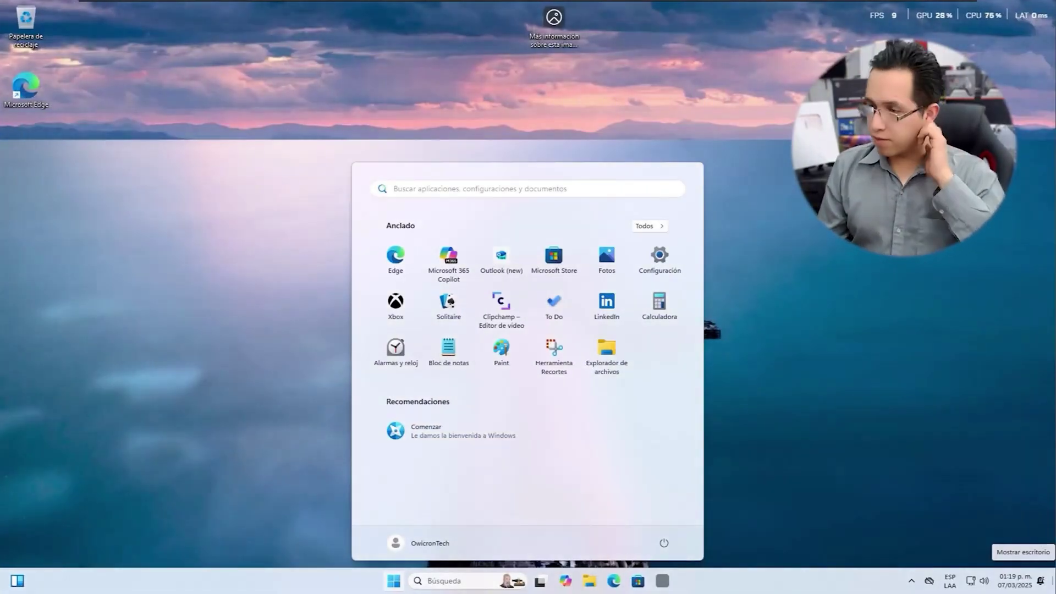
# Step: Run winver to confirm Windows 11 Pro 23H2 build 22631.4974, then close the About window
pyautogui.click(454, 582)
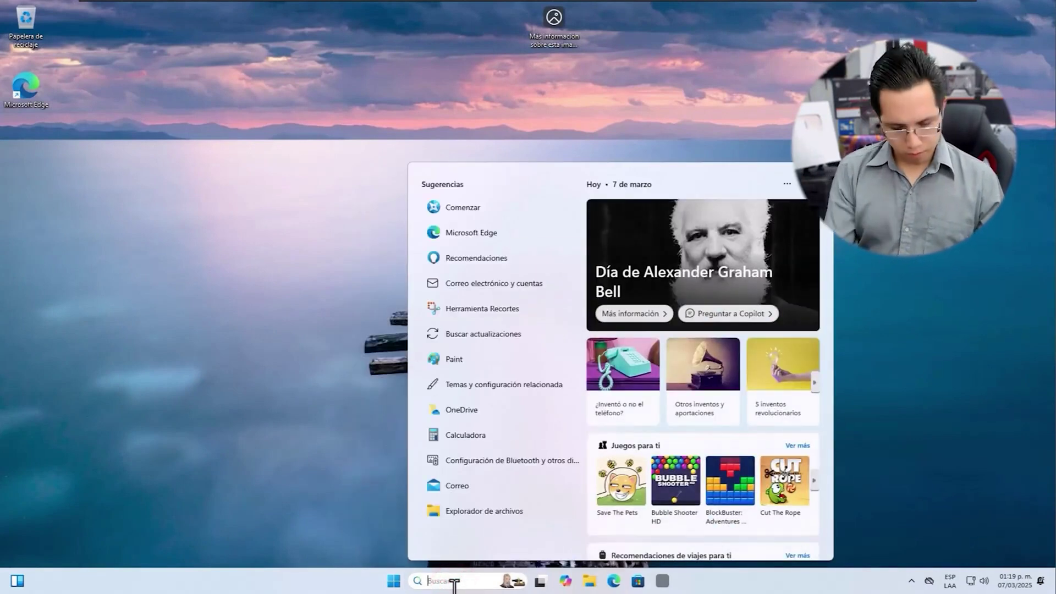
pyautogui.write('winver')
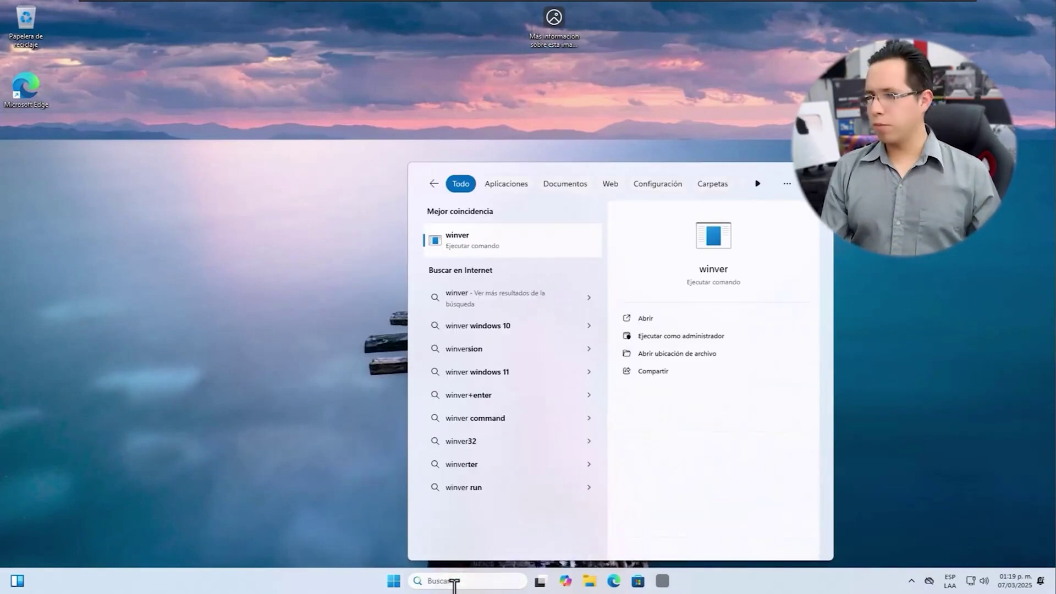
pyautogui.press('Return')
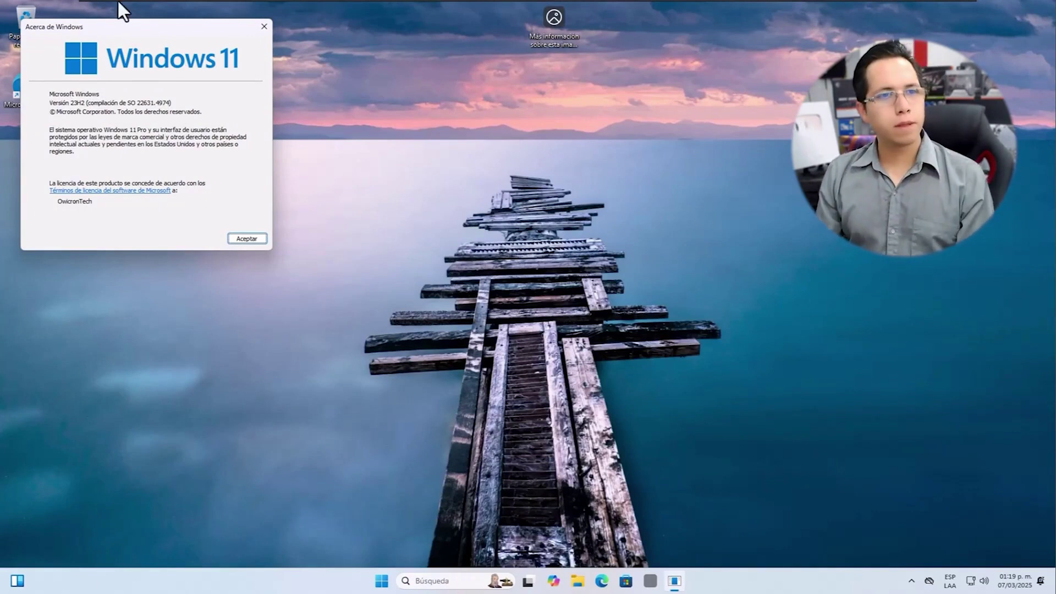
pyautogui.moveTo(147, 24); pyautogui.dragTo(549, 319)
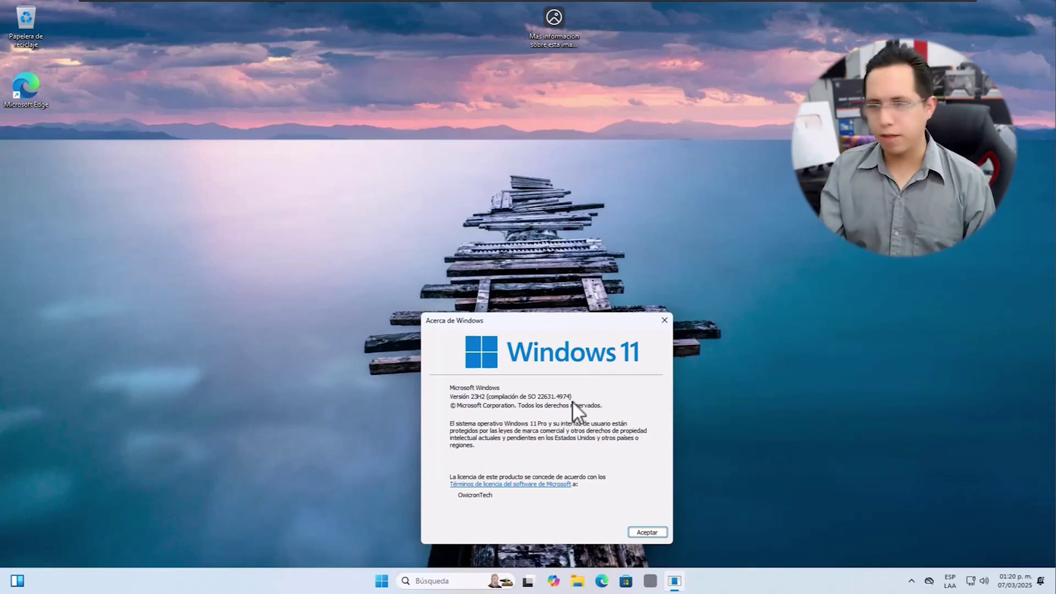
pyautogui.click(647, 531)
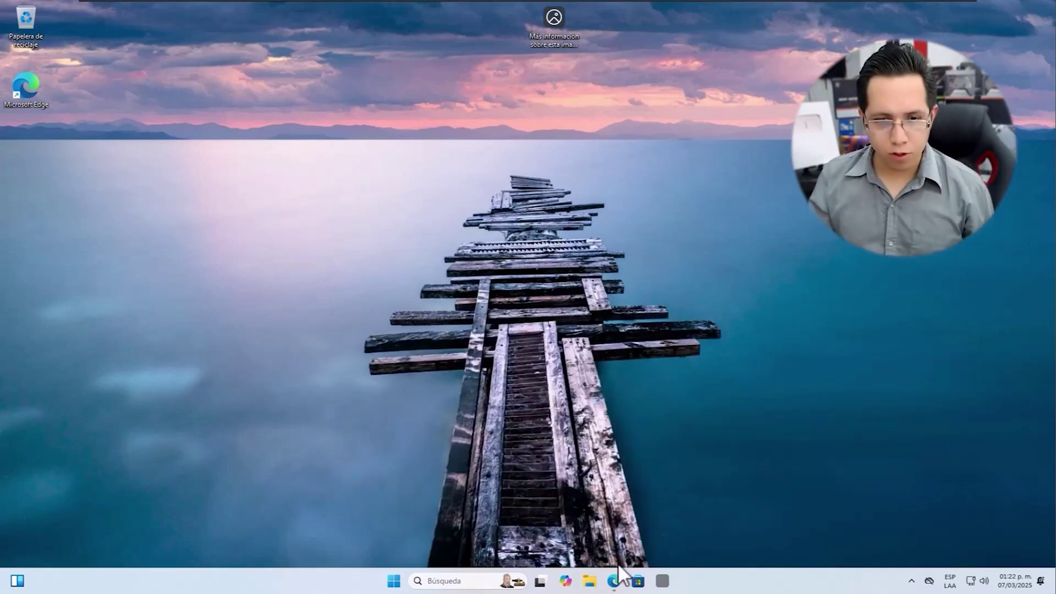
# Step: Play the Office video in Edge and expand its full description
pyautogui.click(613, 578)
pyautogui.click(518, 305)
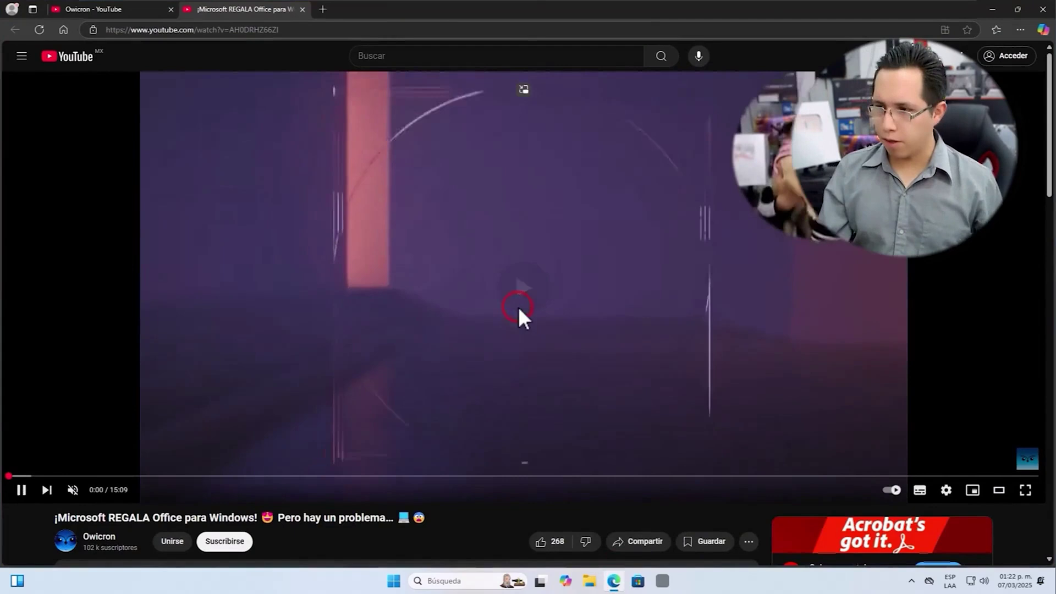
pyautogui.scroll(-1, 533, 287)
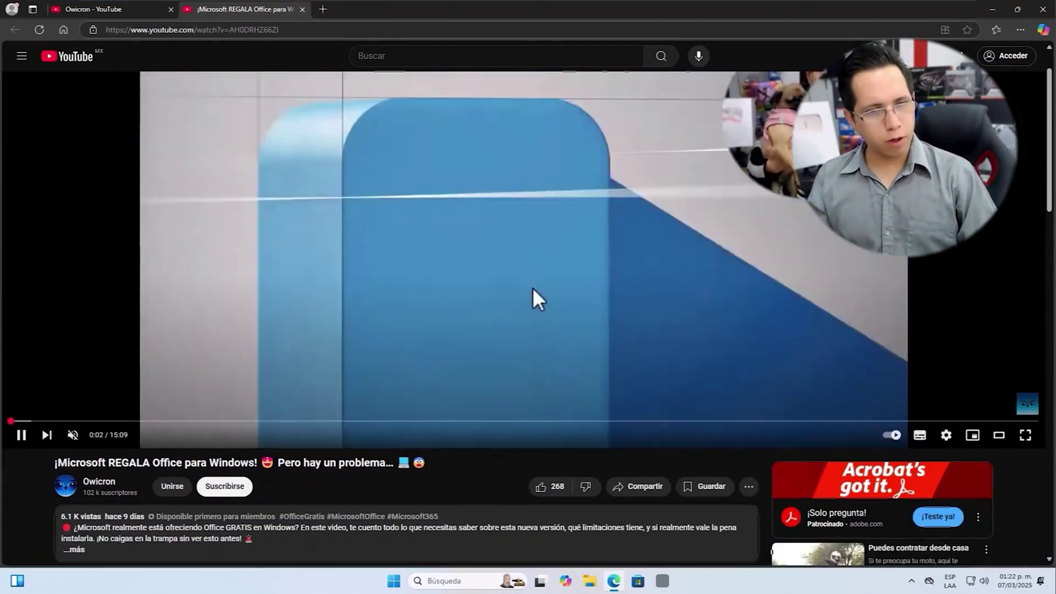
pyautogui.scroll(-2, 525, 290)
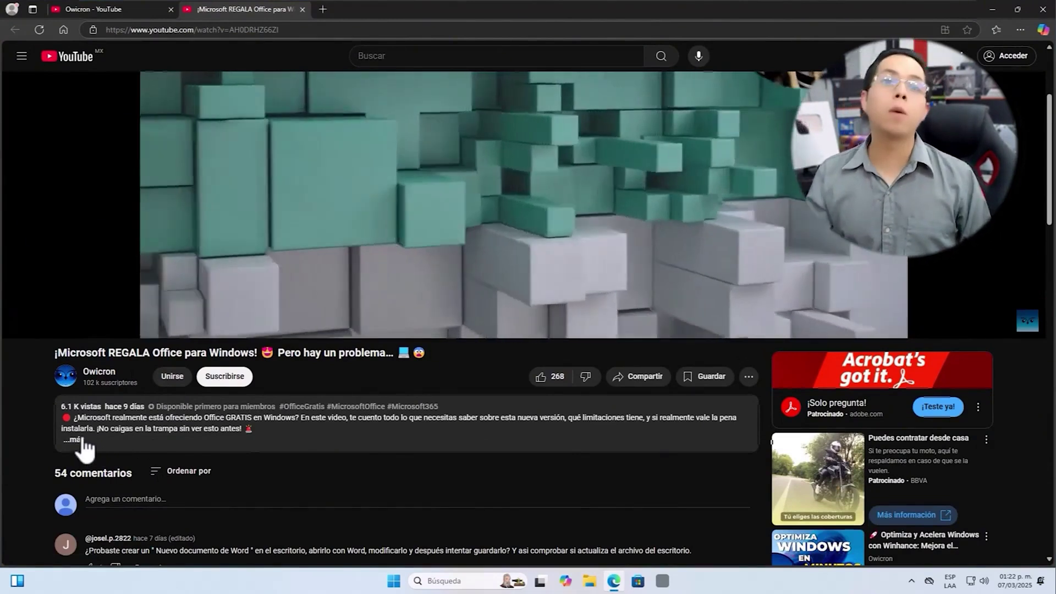
pyautogui.click(81, 439)
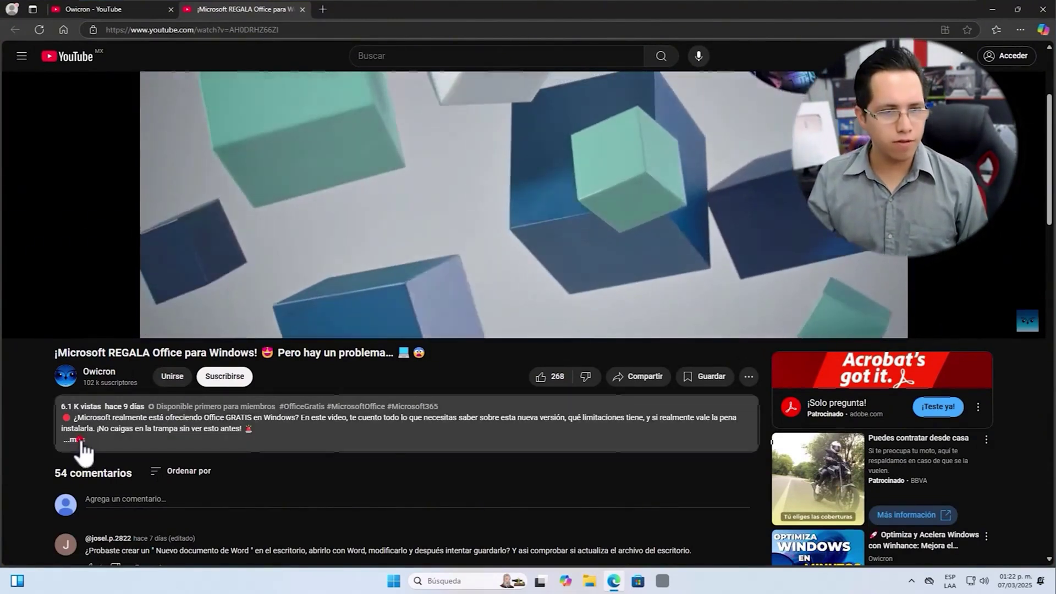
pyautogui.scroll(-1, 105, 437)
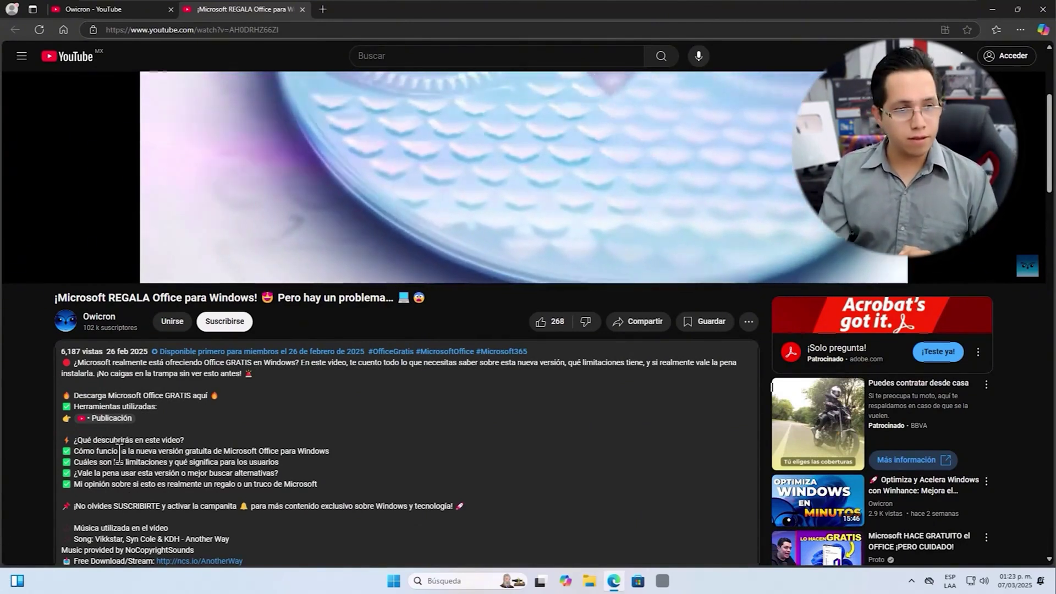
# Step: Open the description's linked Publicación post and expand it to its full text
pyautogui.moveTo(79, 407); pyautogui.dragTo(164, 407)
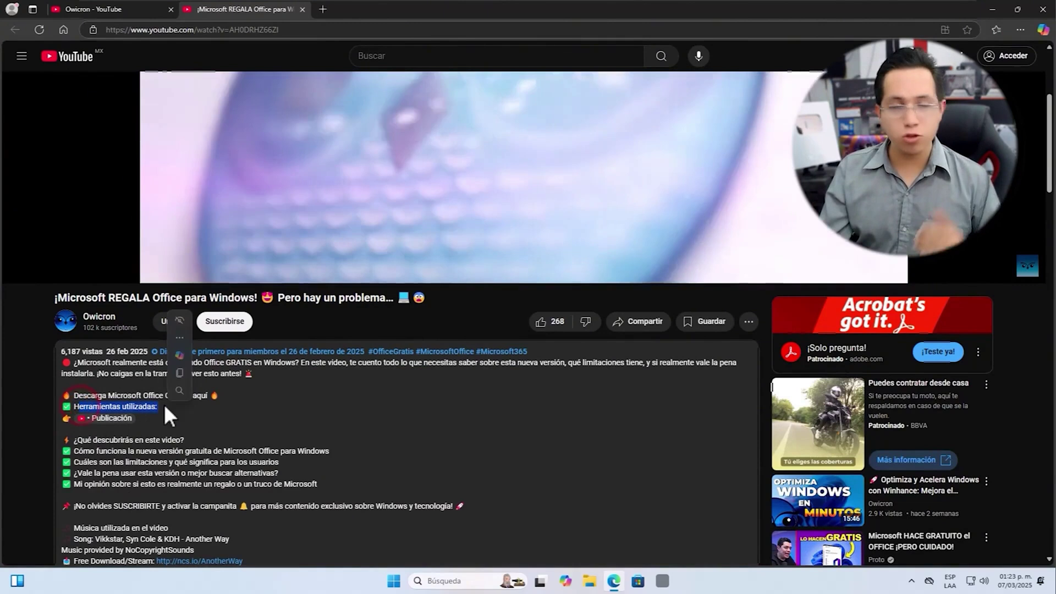
pyautogui.moveTo(173, 394)
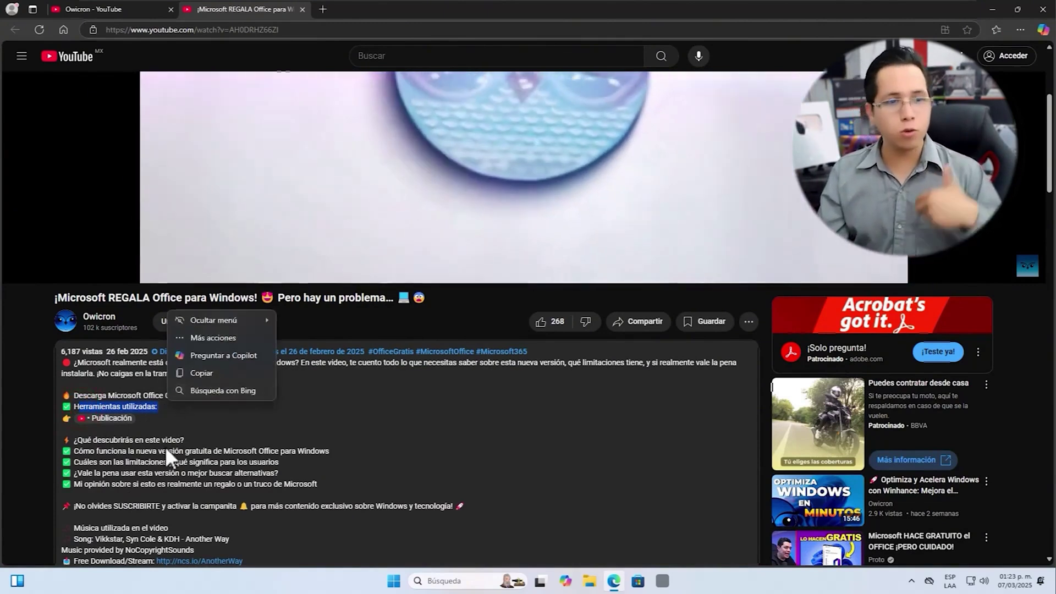
pyautogui.click(113, 417)
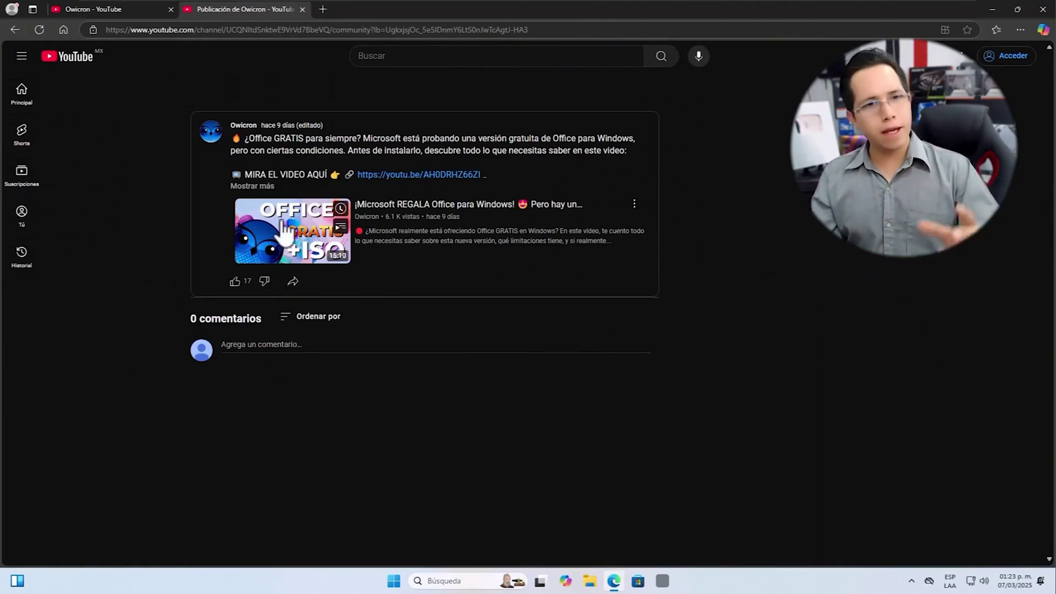
pyautogui.click(250, 187)
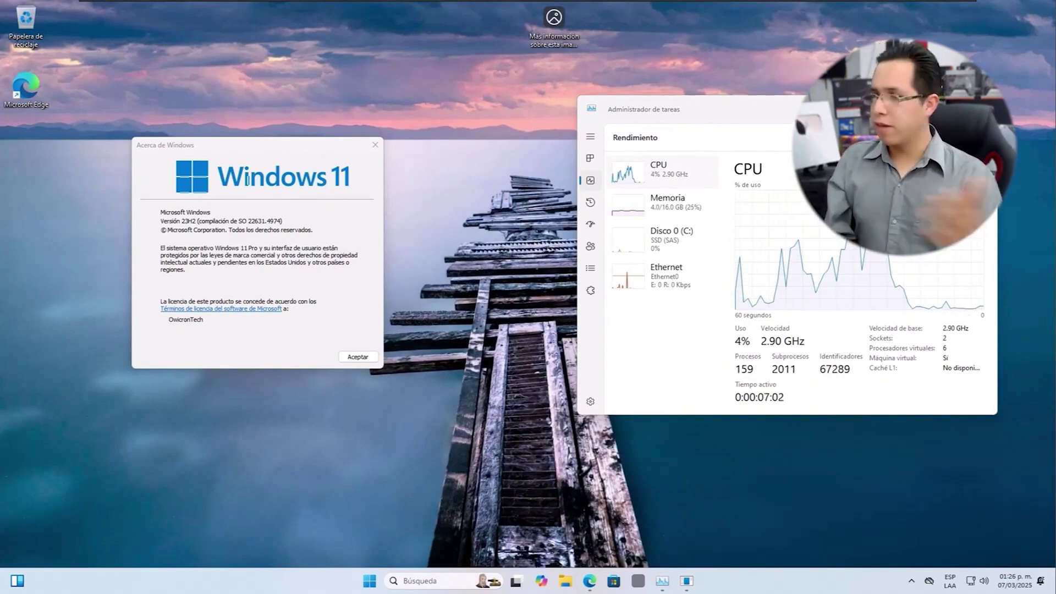
# Step: Restore Edge to show the 'Acelera y Optimiza Windows 11/10 al 100%' video playing
pyautogui.click(590, 581)
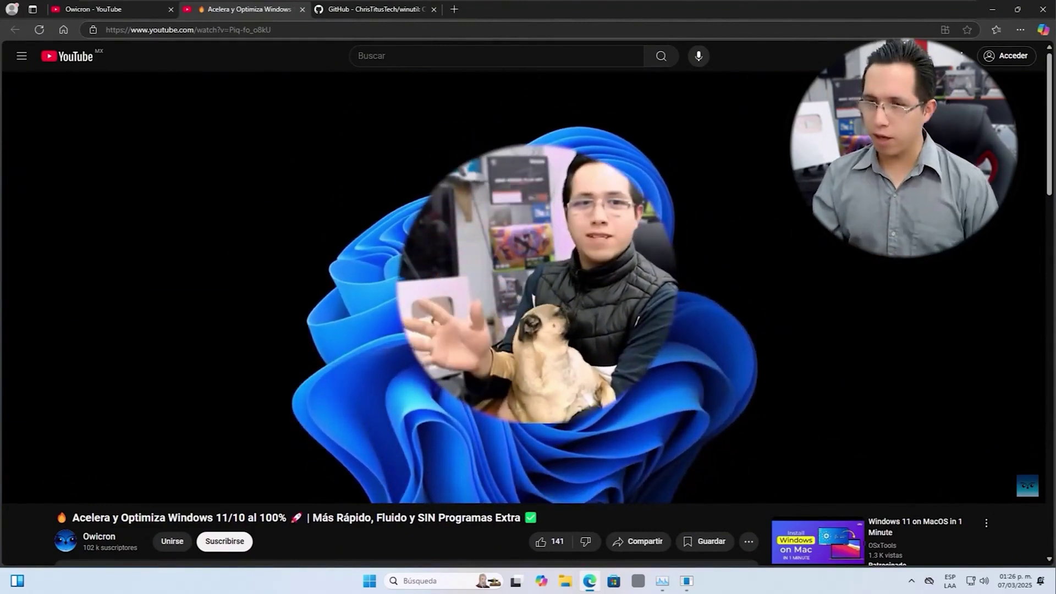
pyautogui.moveTo(497, 283)
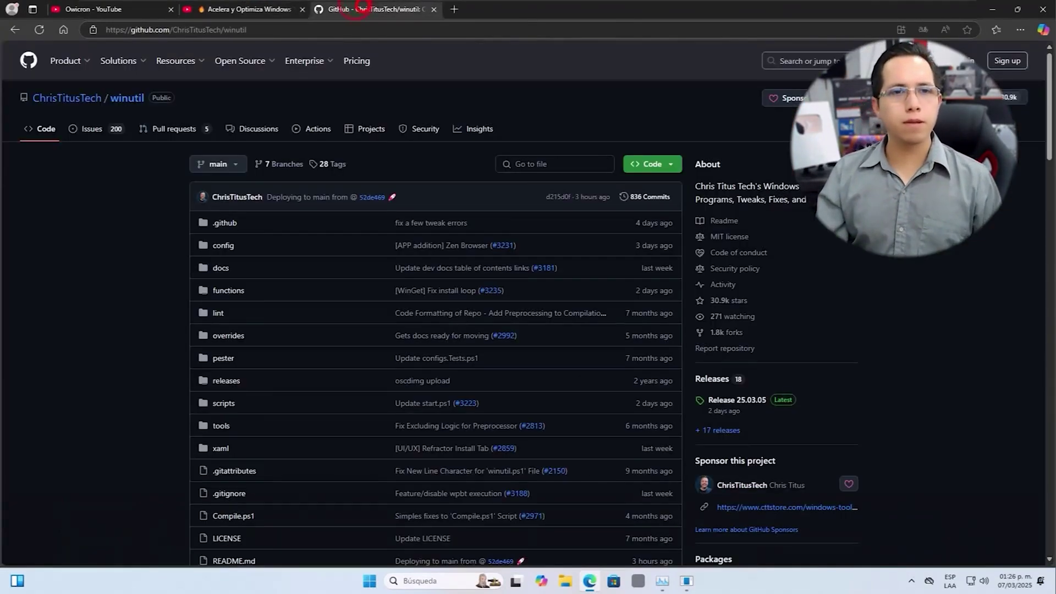
# Step: Copy the Stable Branch (Recommended) launch command from the winutil README, then minimize Edge
pyautogui.click(363, 9)
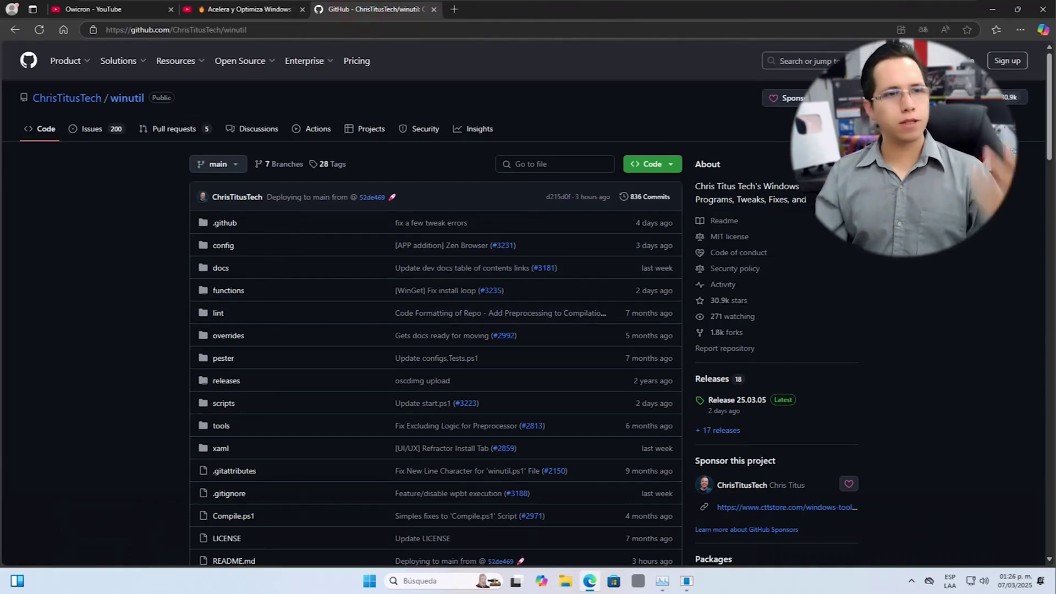
pyautogui.scroll(-6, 435, 259)
pyautogui.scroll(-12, 435, 303)
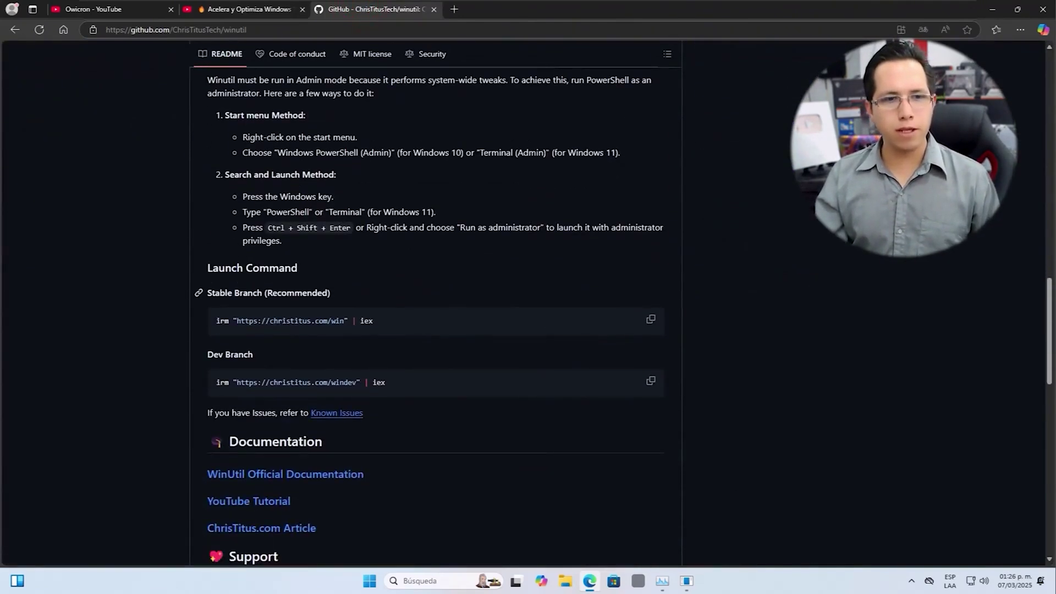
pyautogui.moveTo(227, 293); pyautogui.dragTo(307, 292)
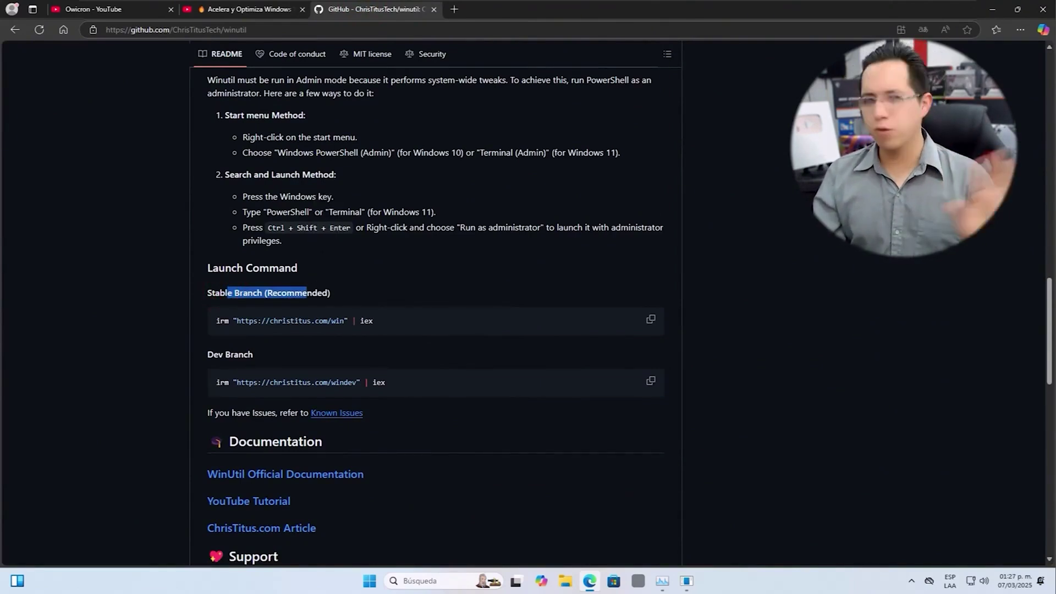
pyautogui.click(650, 319)
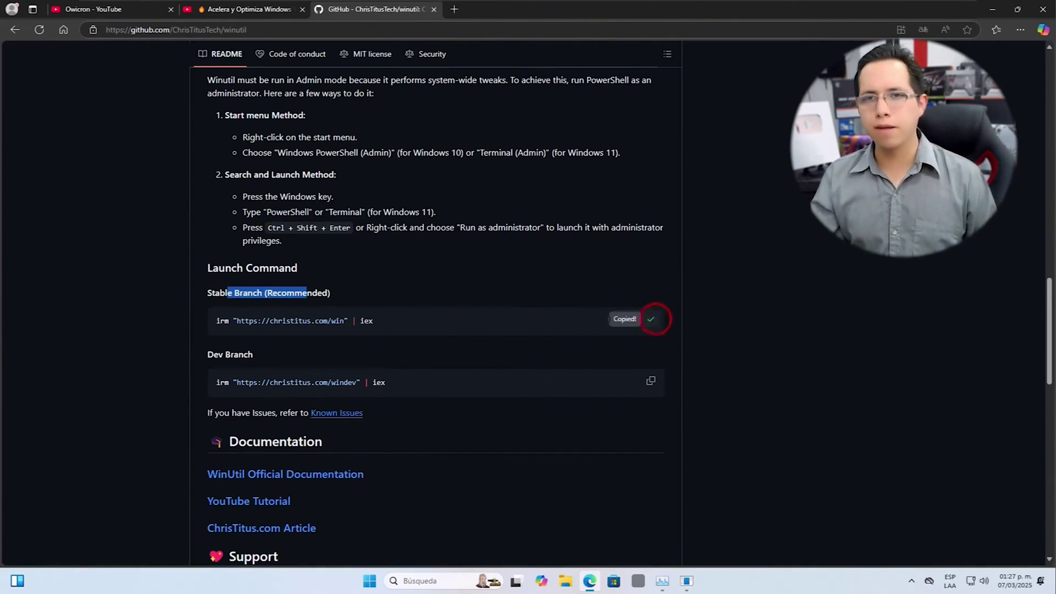
pyautogui.click(993, 6)
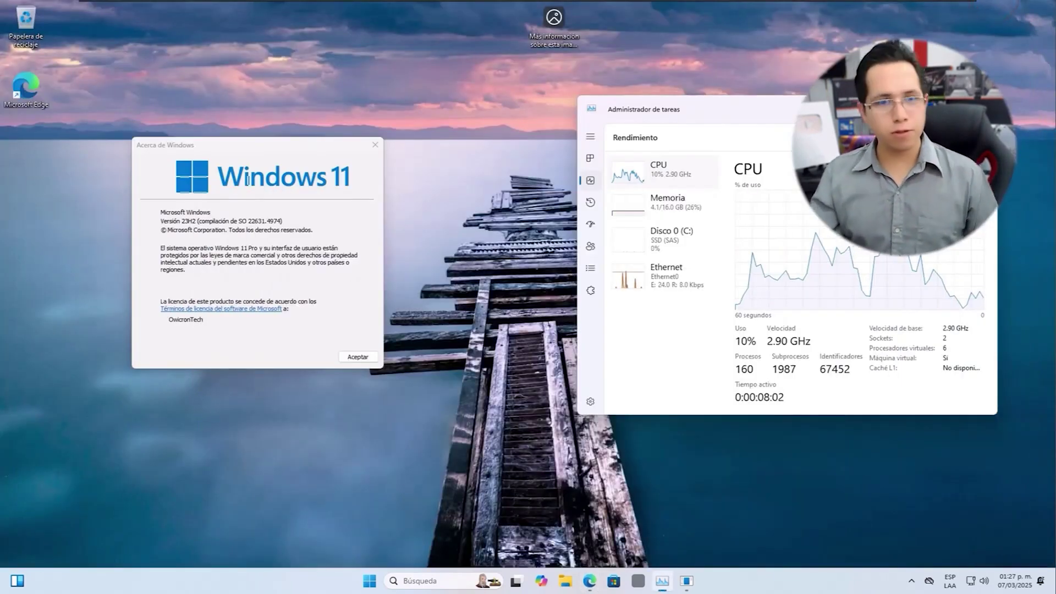
# Step: Run Windows PowerShell as administrator to launch WinUtil, then show its Updates tab
pyautogui.click(420, 580)
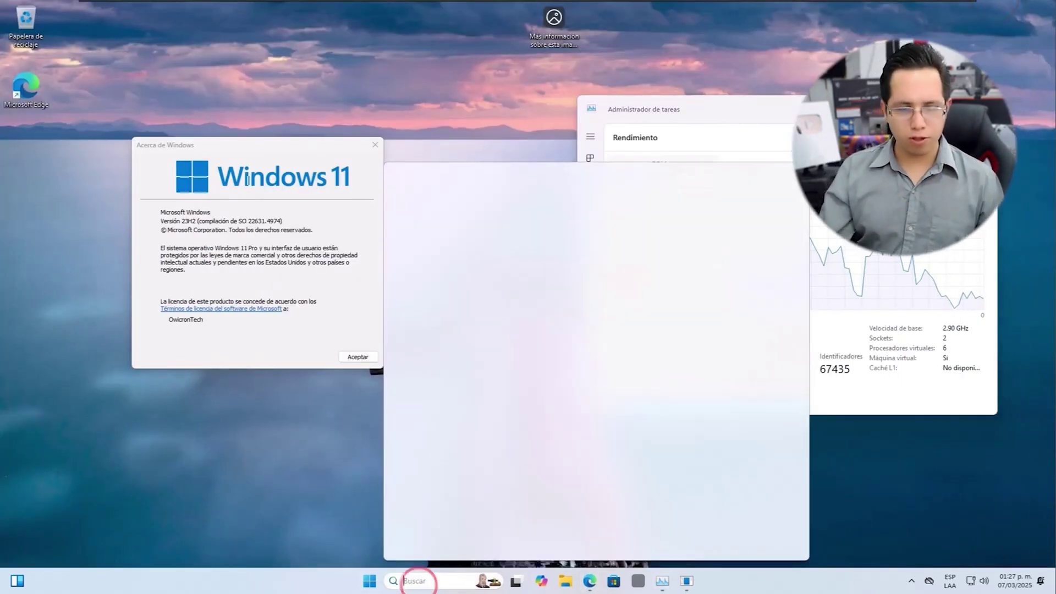
pyautogui.write('power')
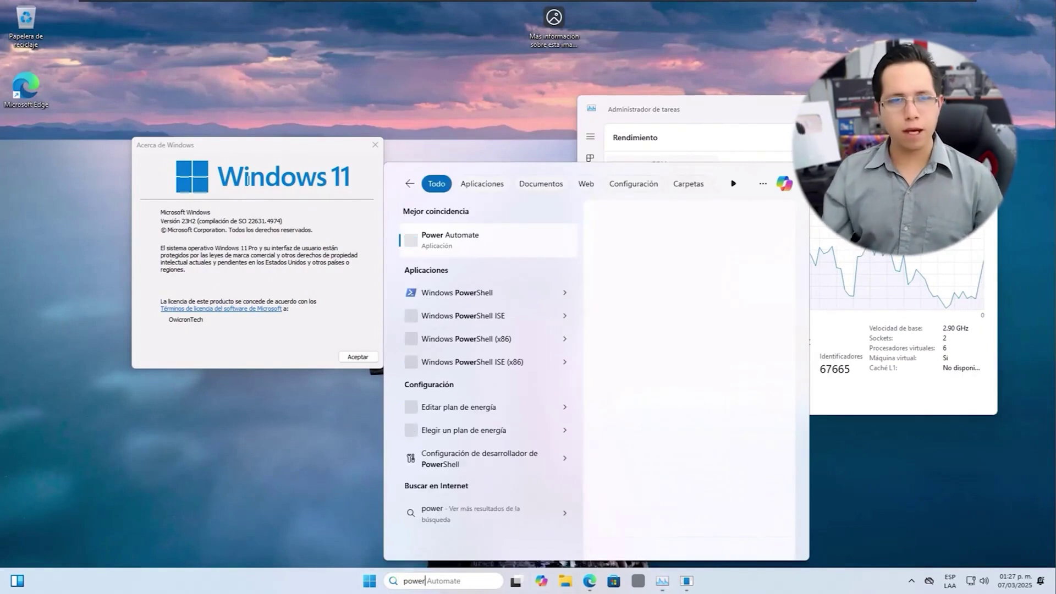
pyautogui.click(566, 292)
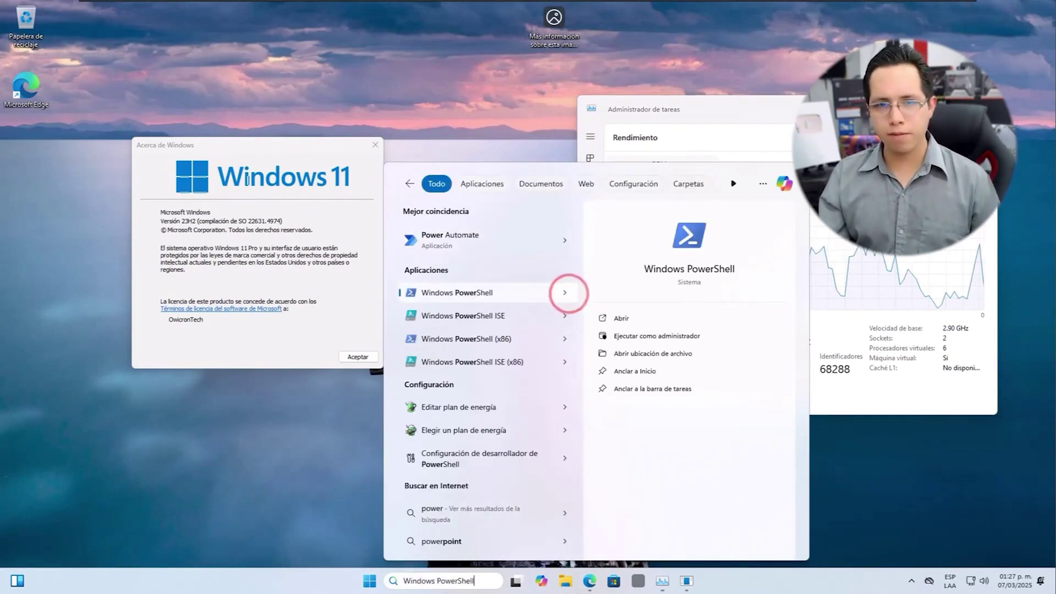
pyautogui.click(661, 336)
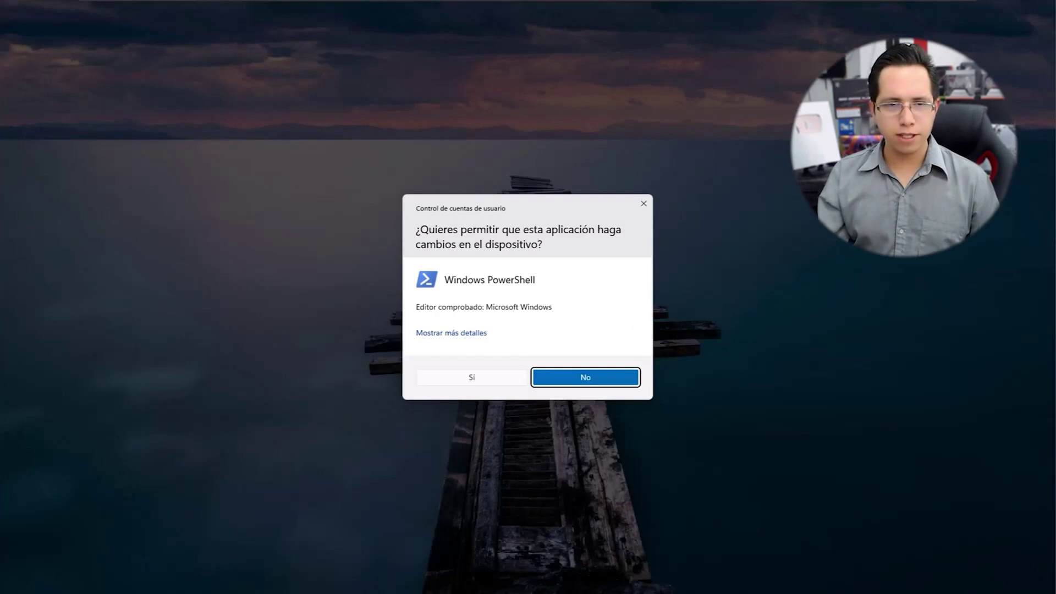
pyautogui.click(471, 378)
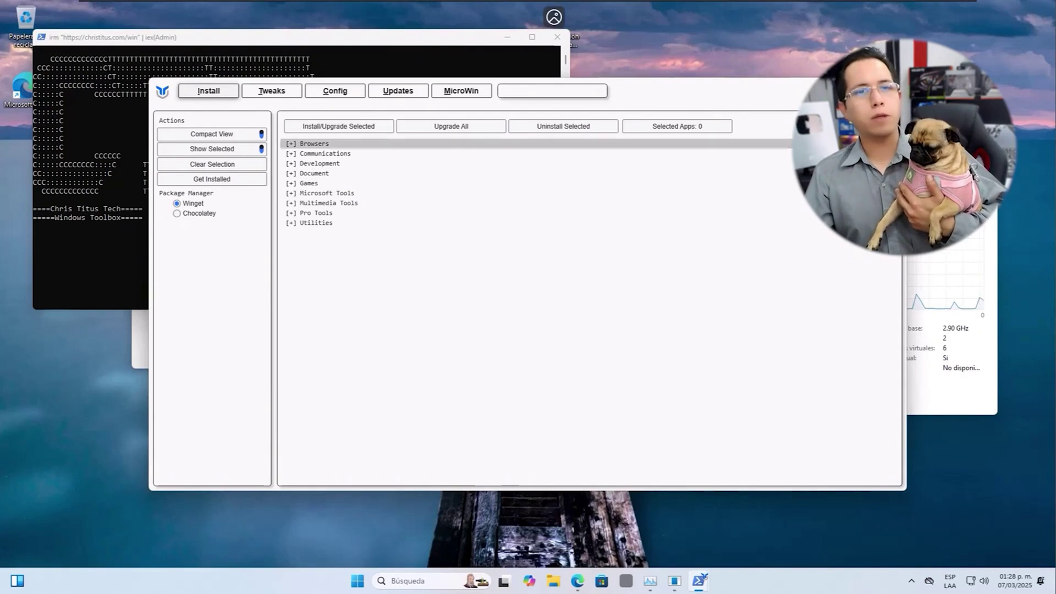
pyautogui.click(402, 91)
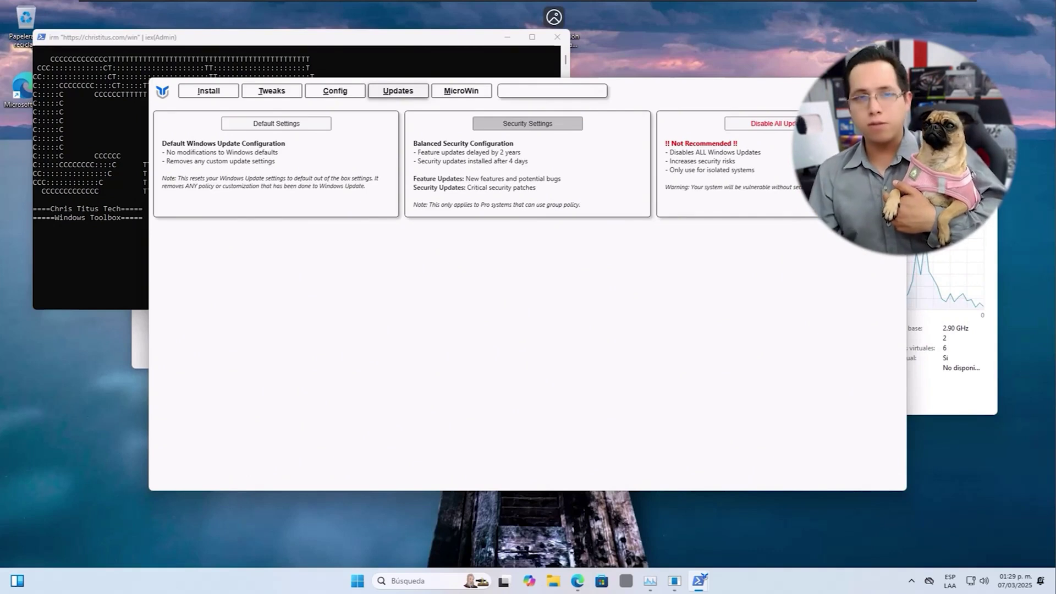
# Step: Apply WinUtil's Security Settings updates, accept the 'Set Security Updates' dialog, and bring PowerShell forward
pyautogui.click(537, 124)
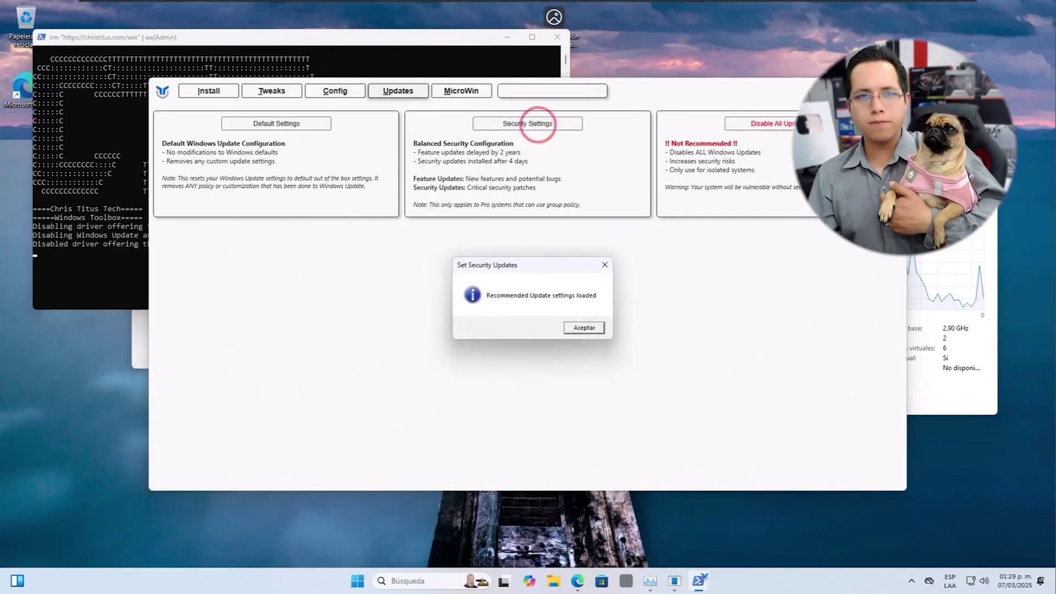
pyautogui.click(584, 328)
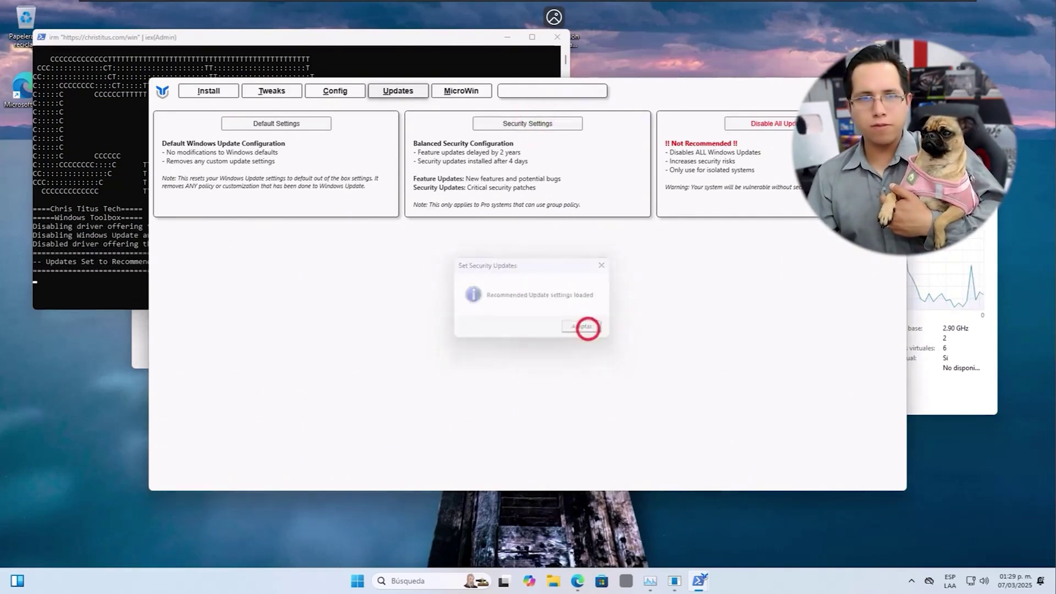
pyautogui.click(255, 37)
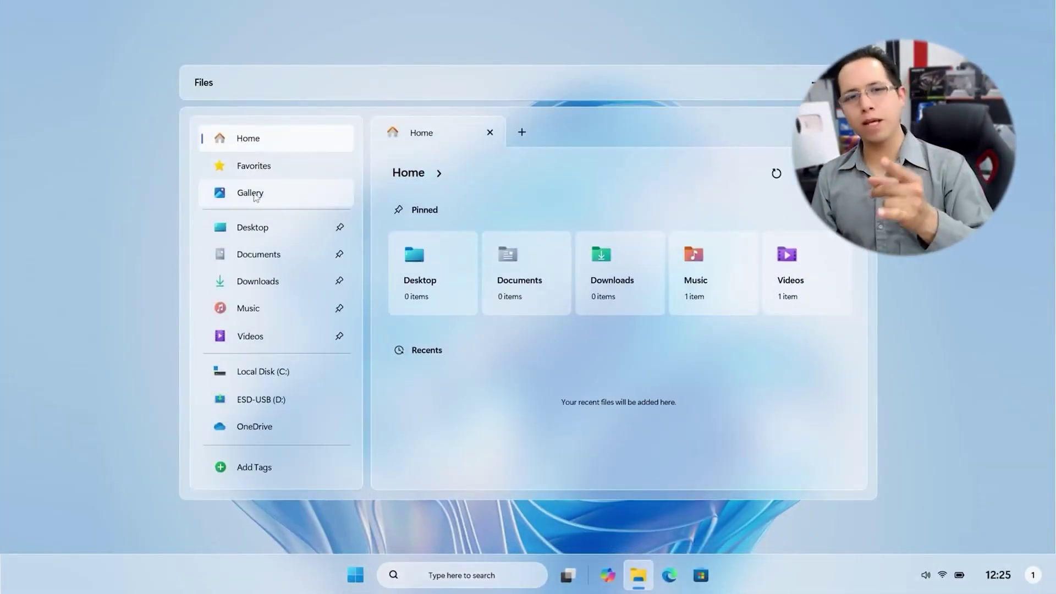
# Step: Browse Gallery > Sample Pictures and view the September 2015 lake photo
pyautogui.click(257, 195)
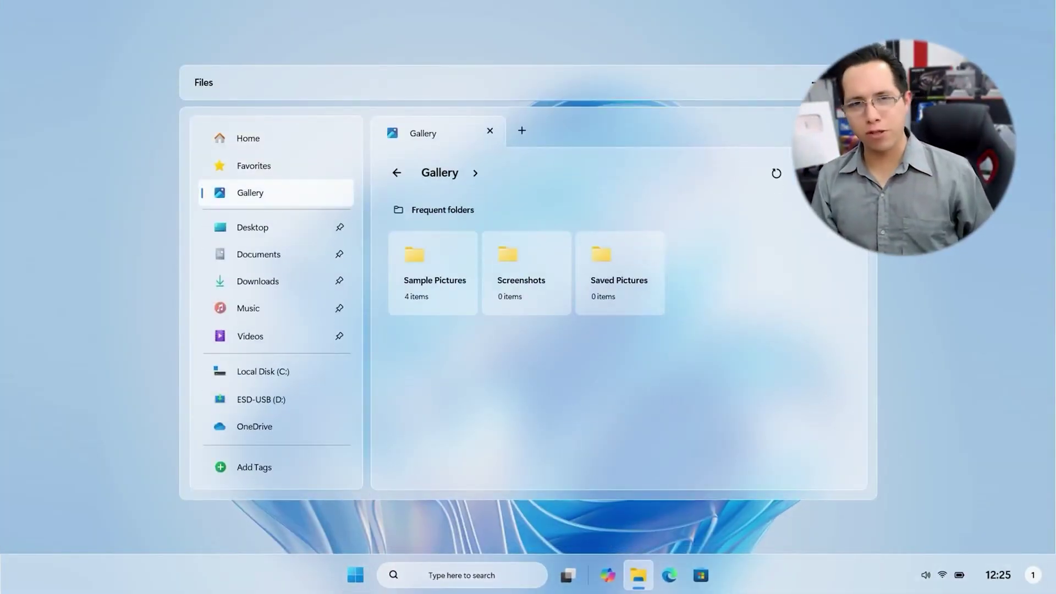
pyautogui.click(437, 257)
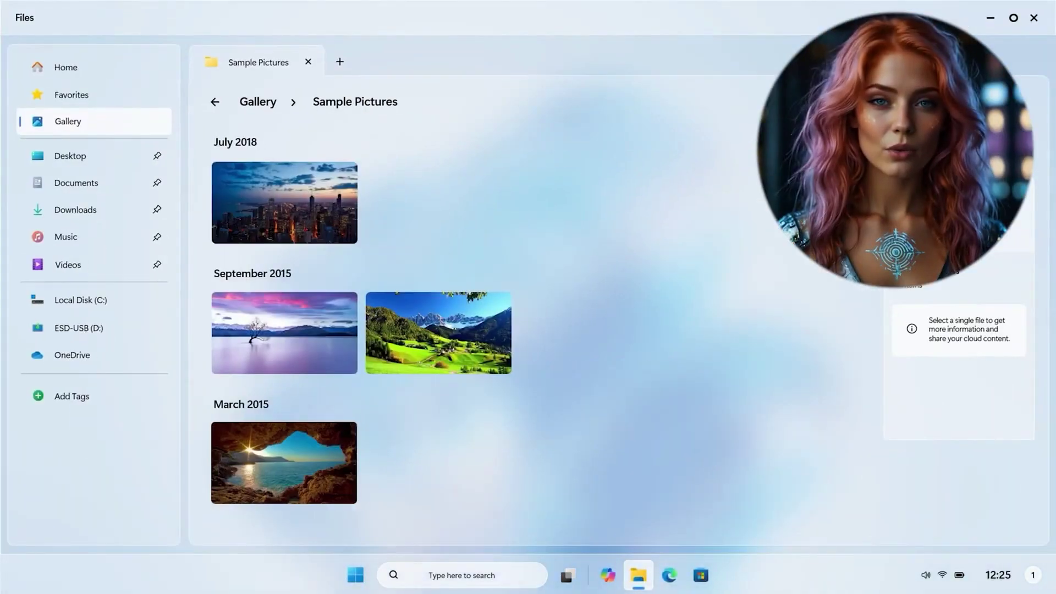
pyautogui.click(318, 204)
pyautogui.doubleClick(322, 313)
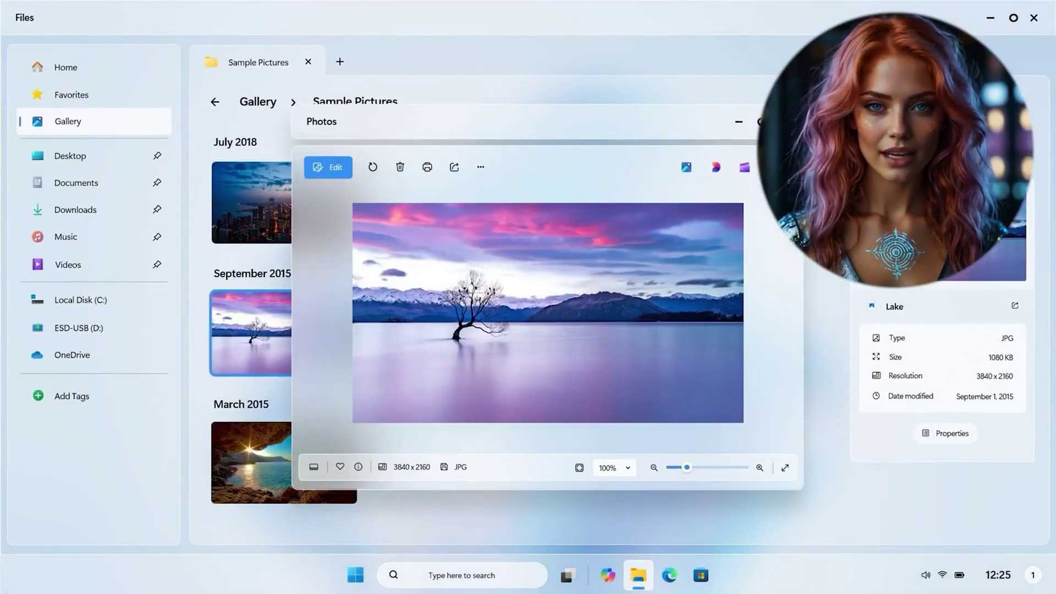
pyautogui.press('Escape')
pyautogui.click(708, 176)
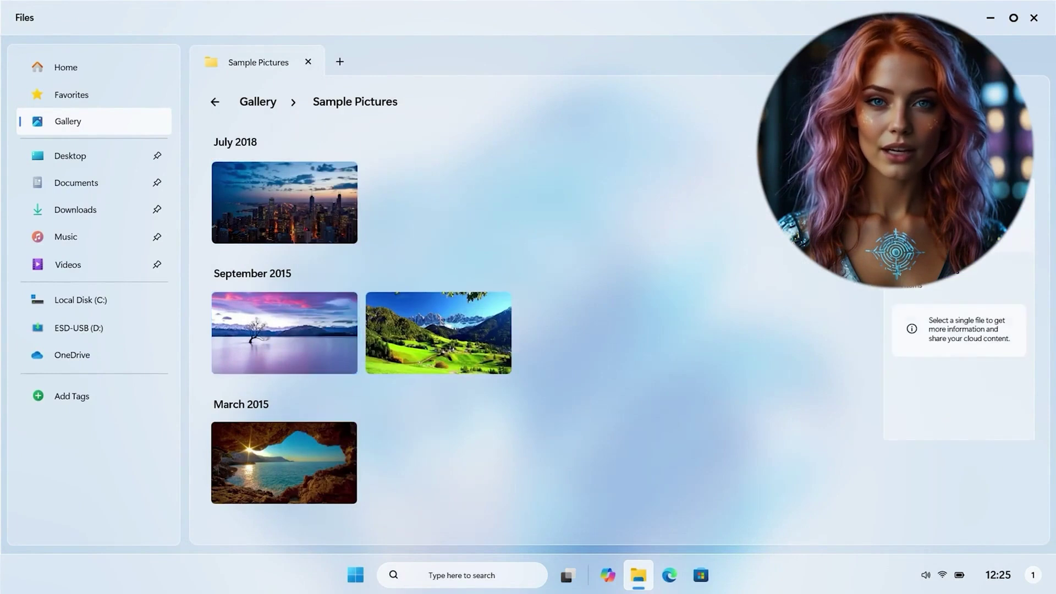
# Step: Open Local Disk (C:) and eject the ESD-USB (D:) drive
pyautogui.click(148, 300)
pyautogui.rightClick(143, 327)
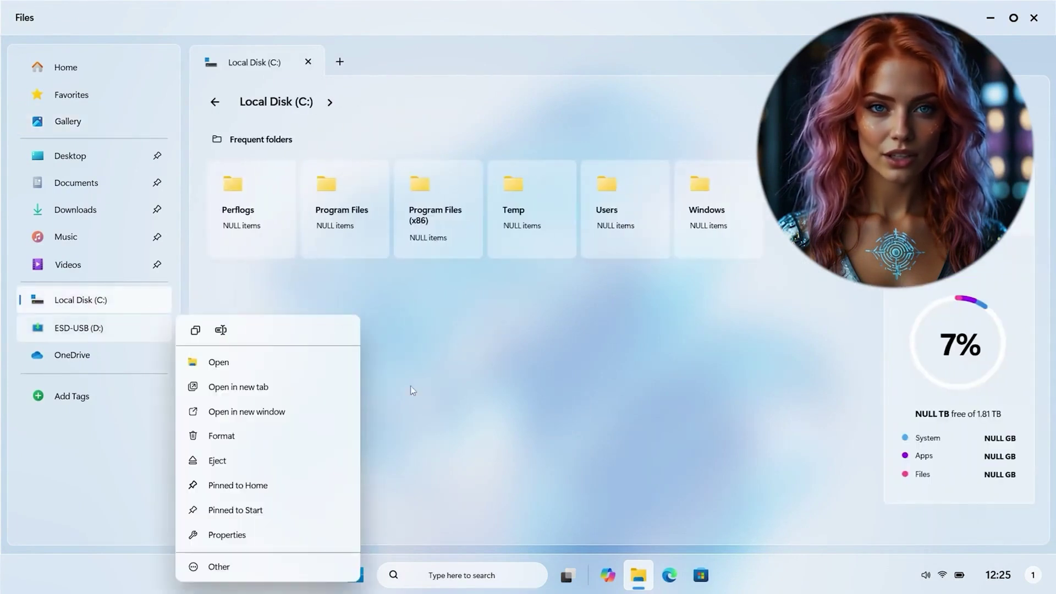
pyautogui.click(279, 455)
# Step: Show the desktop and adjust screen brightness down and back up in Quick Settings
pyautogui.press('super+d')
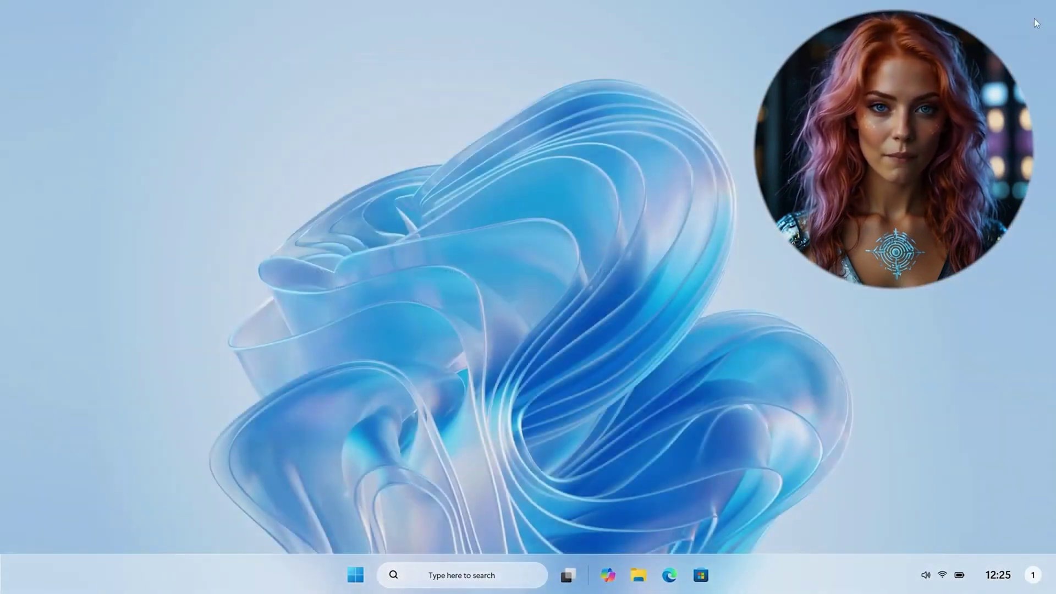
pyautogui.click(942, 574)
pyautogui.click(875, 478)
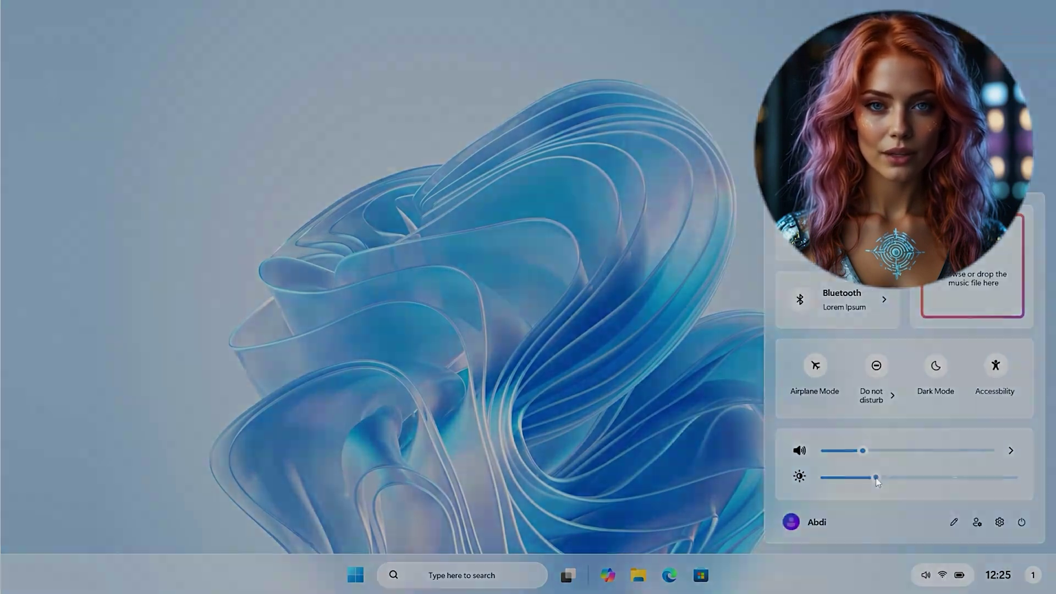
pyautogui.click(957, 477)
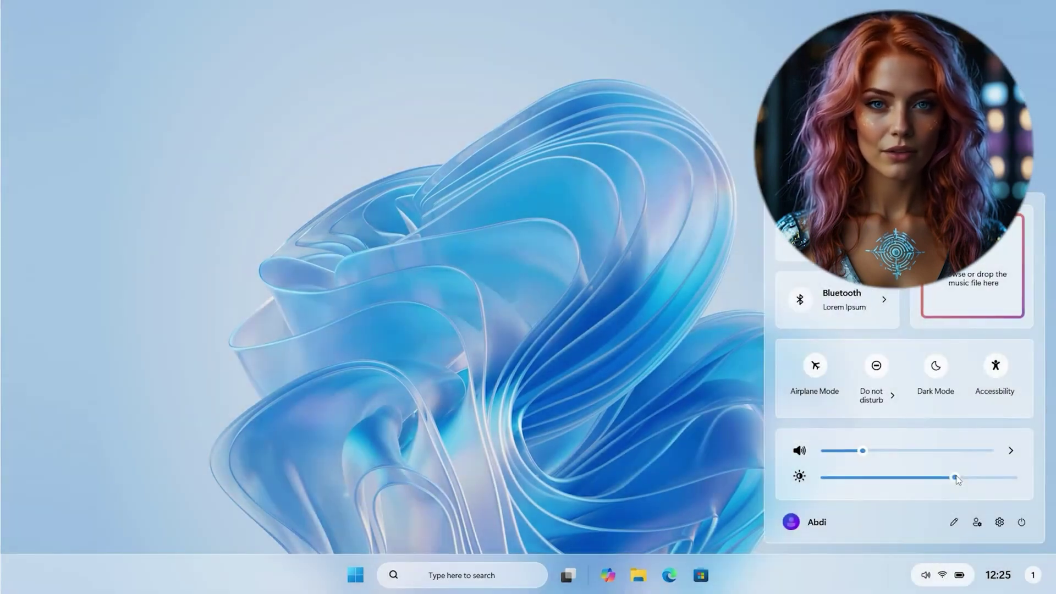
# Step: Open Settings and view the System > About device details
pyautogui.click(999, 522)
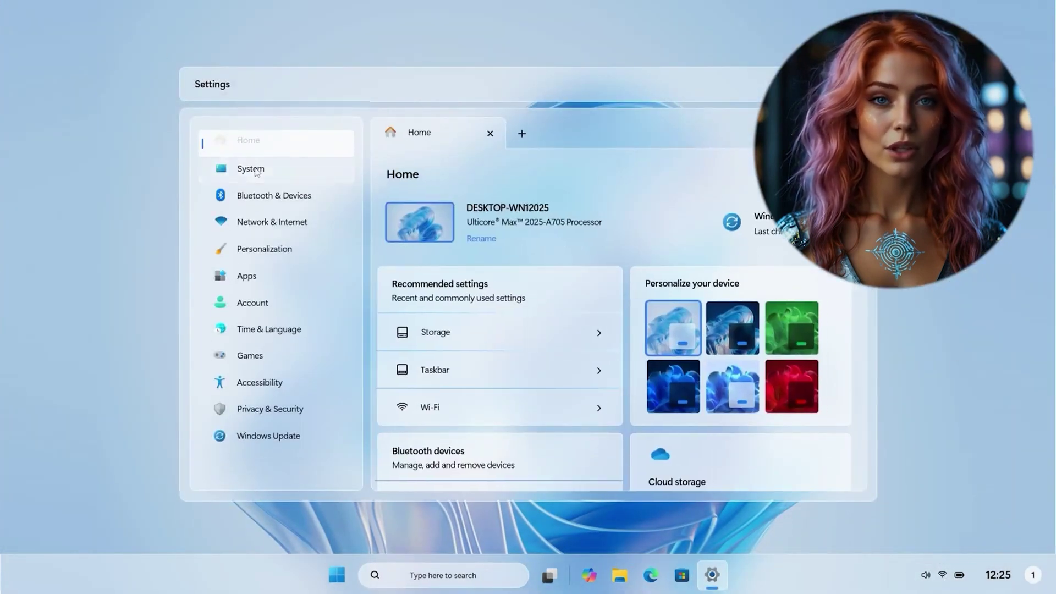
pyautogui.click(251, 169)
pyautogui.scroll(-6, 656, 181)
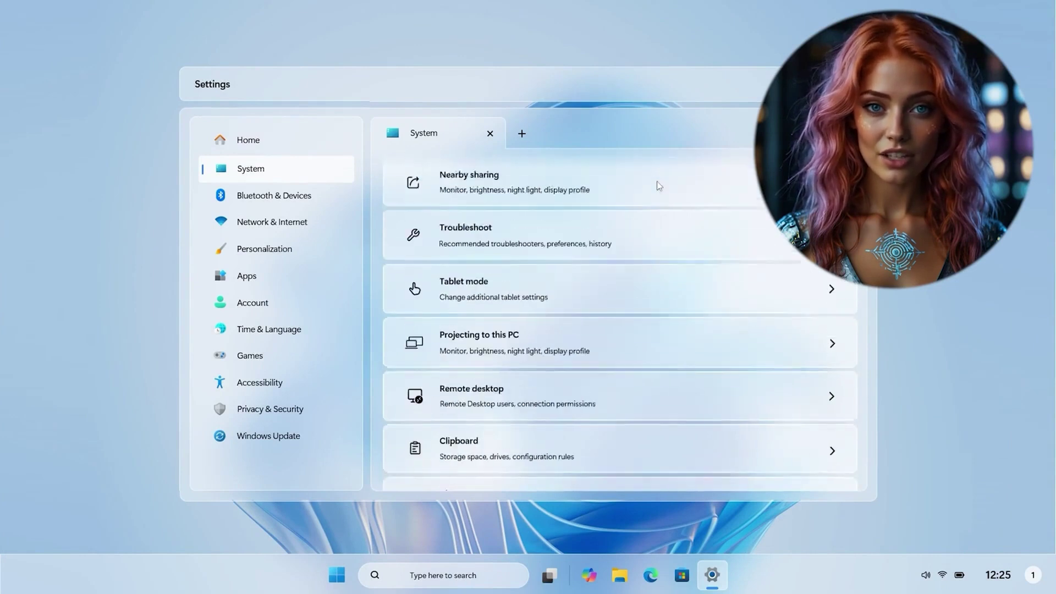
pyautogui.click(750, 441)
pyautogui.scroll(-5, 660, 407)
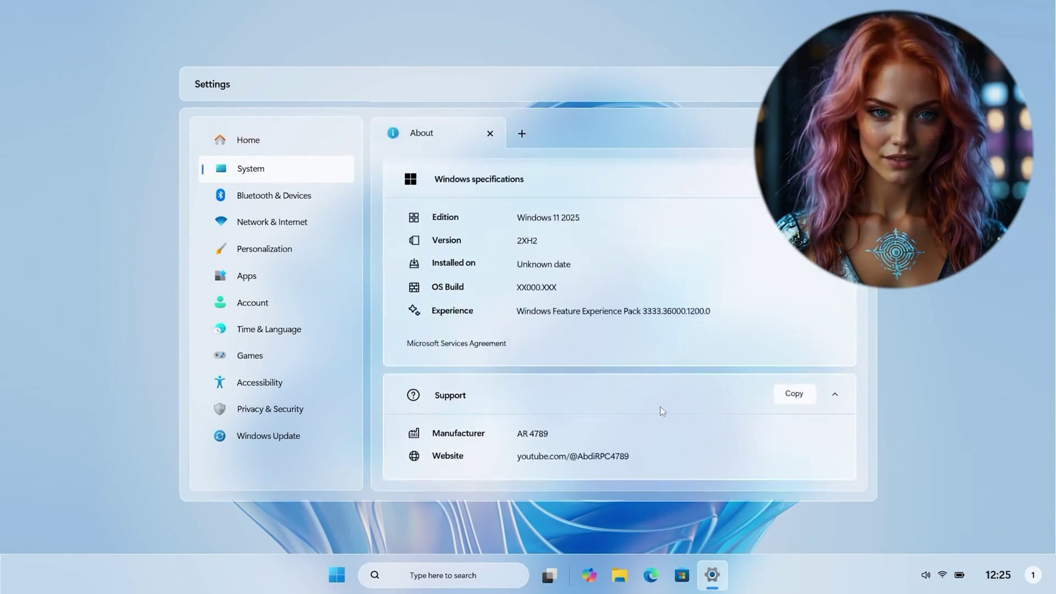
pyautogui.scroll(6, 660, 407)
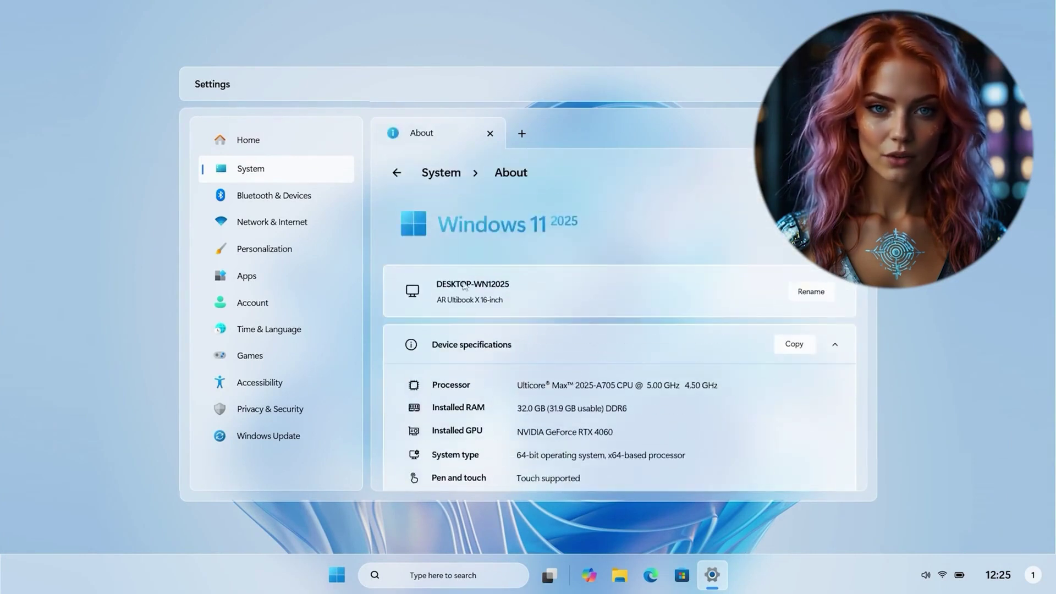
# Step: Set Personalization's Apps Appearance to the third layout style
pyautogui.click(309, 251)
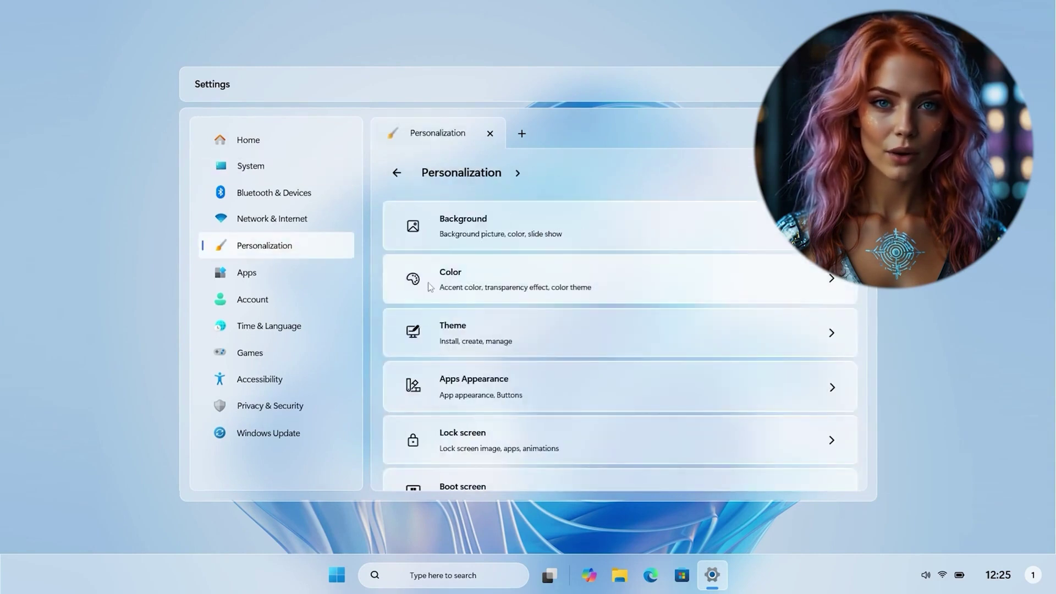
pyautogui.click(430, 284)
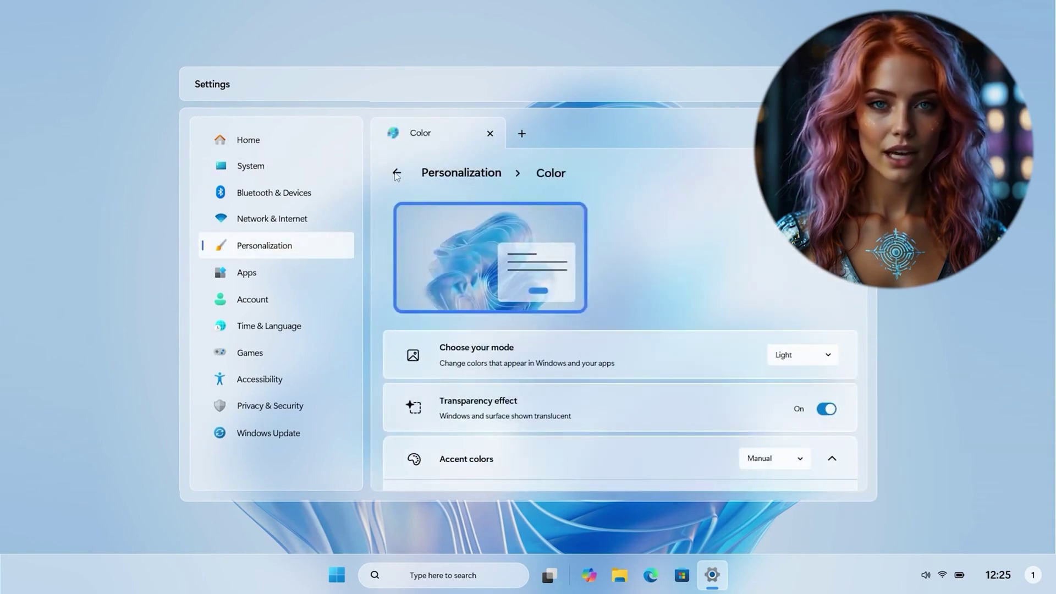
pyautogui.click(397, 173)
pyautogui.click(739, 396)
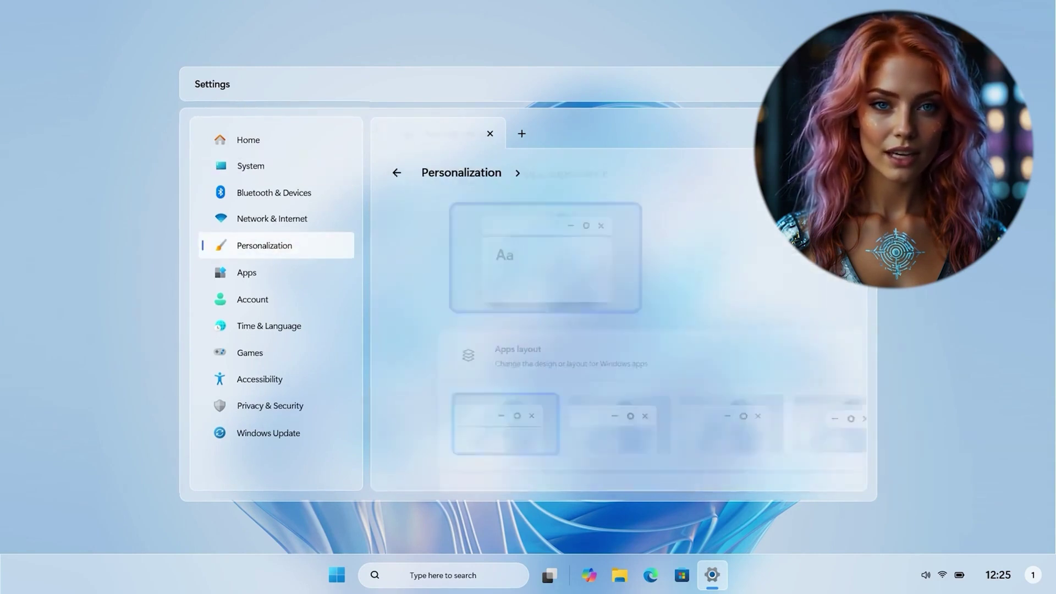
pyautogui.click(558, 420)
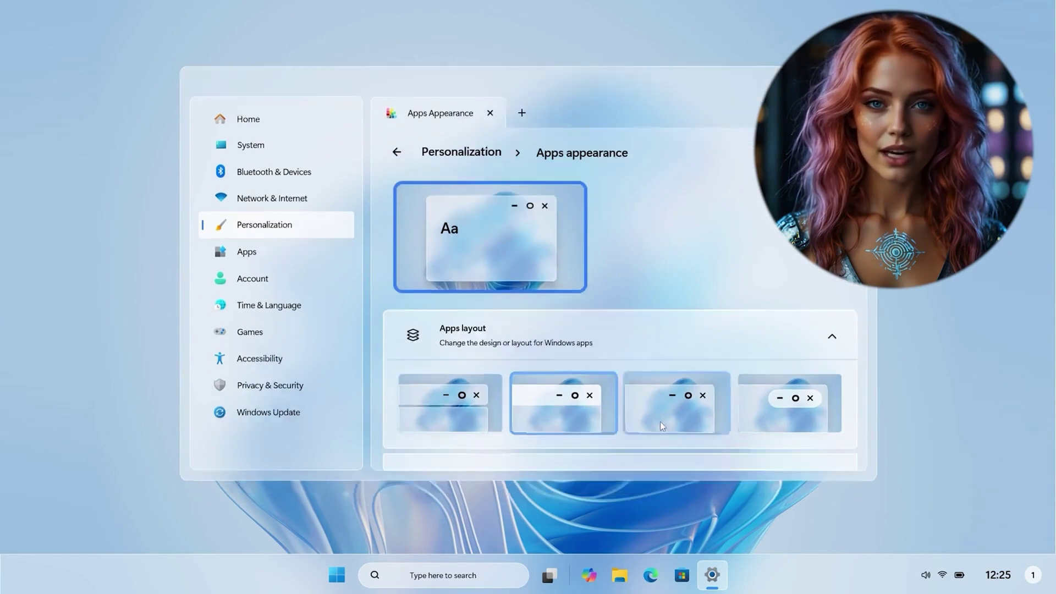
pyautogui.click(660, 421)
# Step: Go to the Personalization Theme page and scroll through it
pyautogui.click(396, 131)
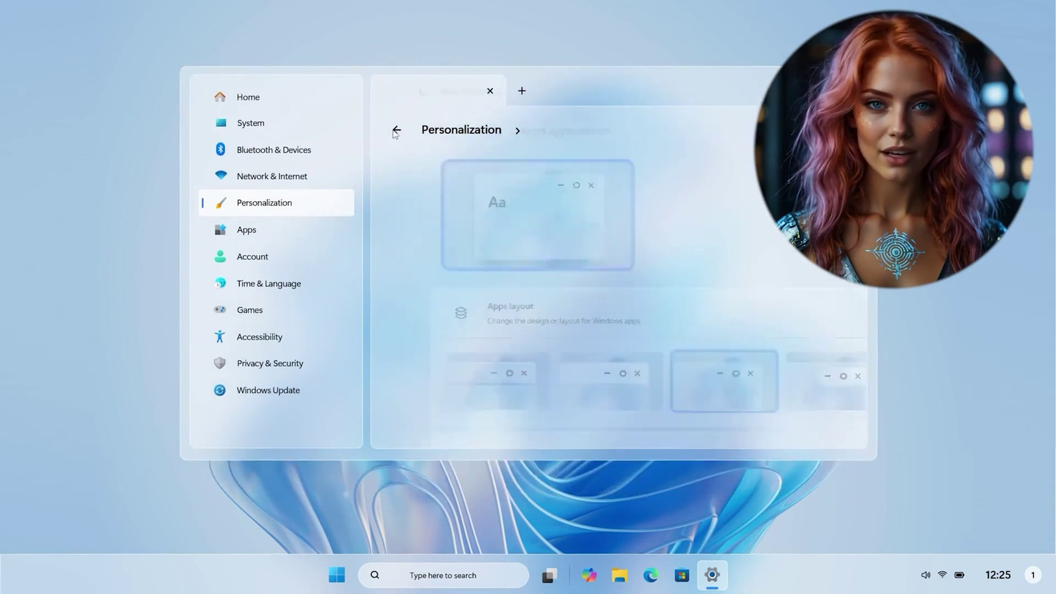
pyautogui.click(776, 284)
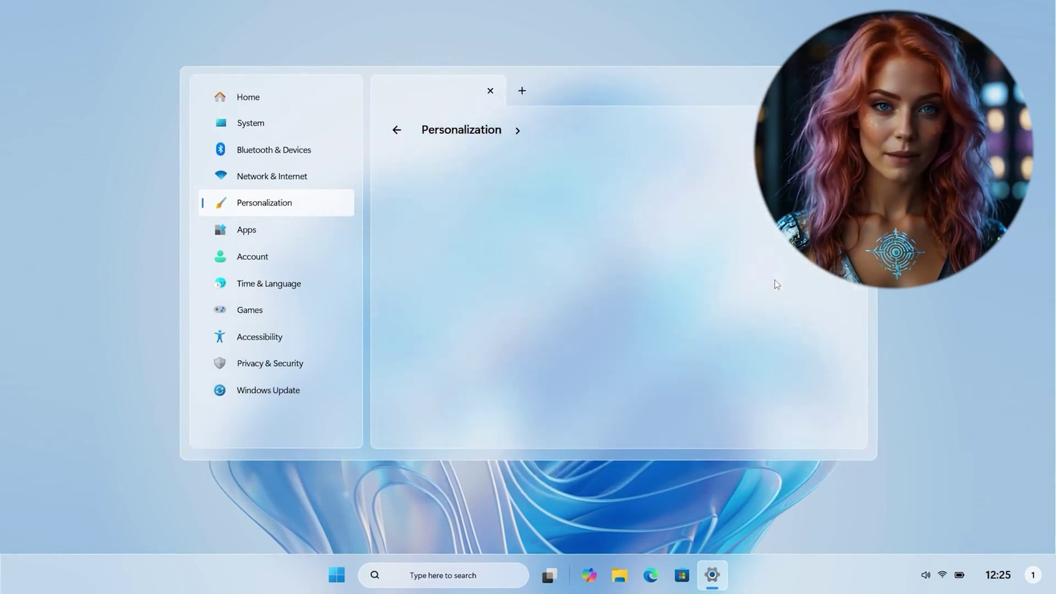
pyautogui.scroll(-5, 737, 256)
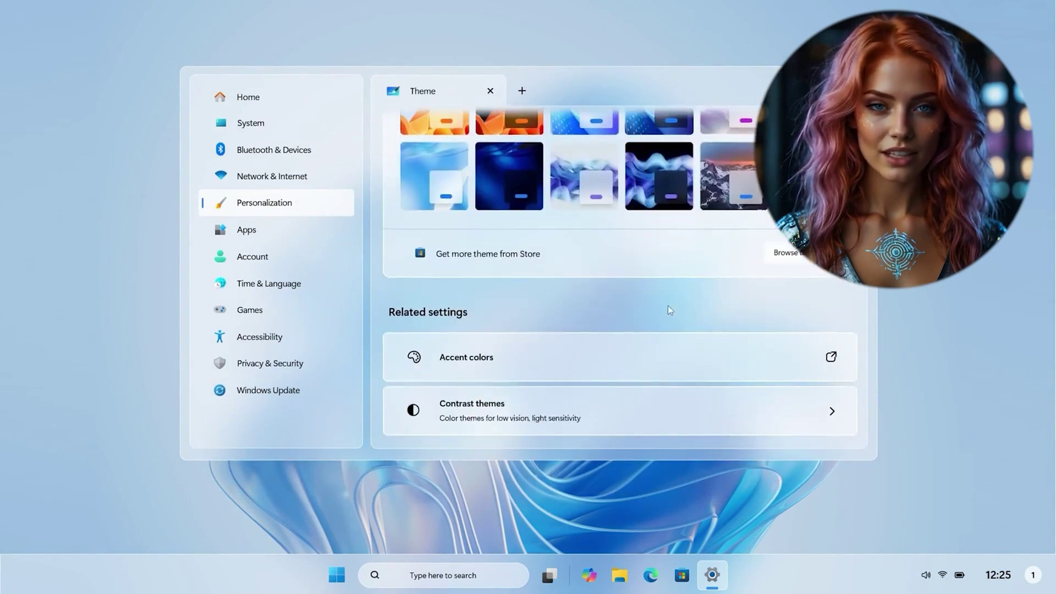